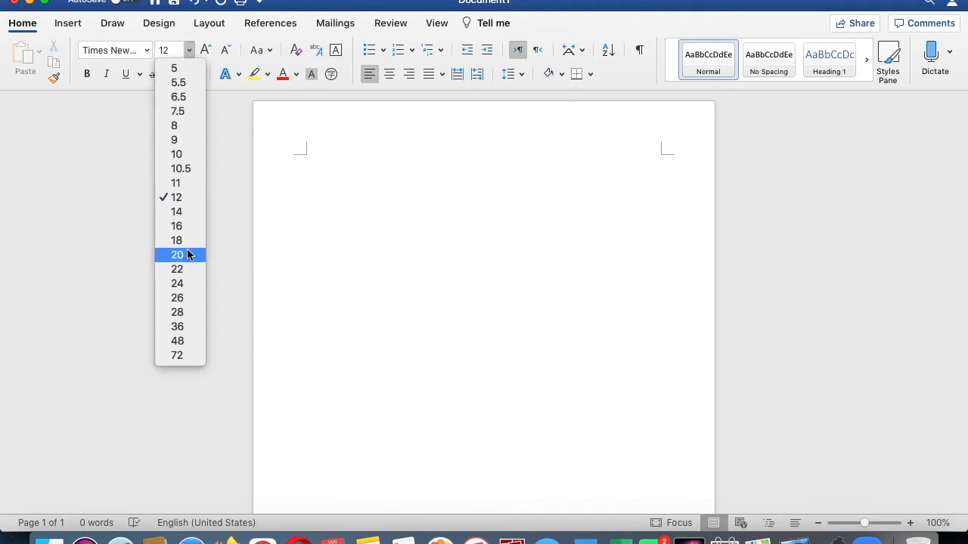
Set the font size to 20 and the font color to standard blue for the blank document
left_click(189, 254)
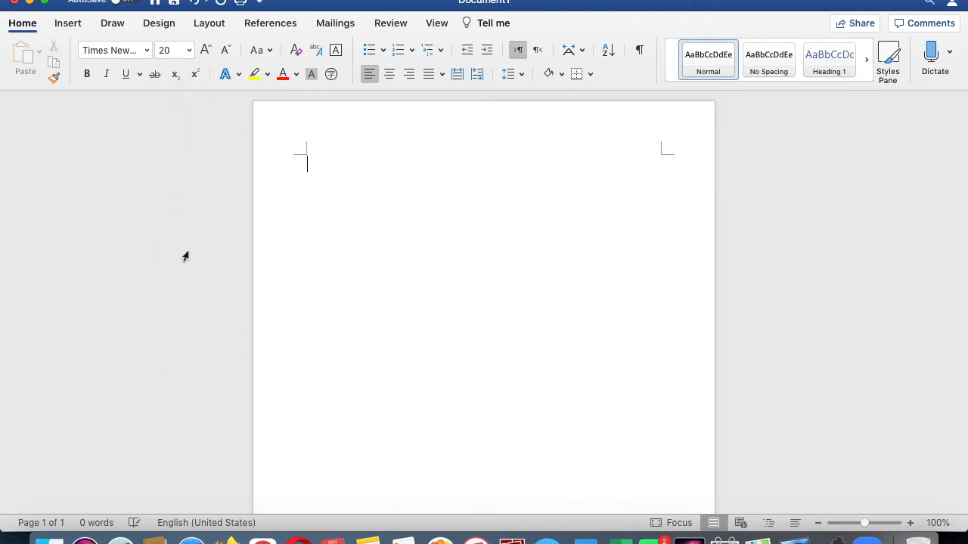
left_click(189, 50)
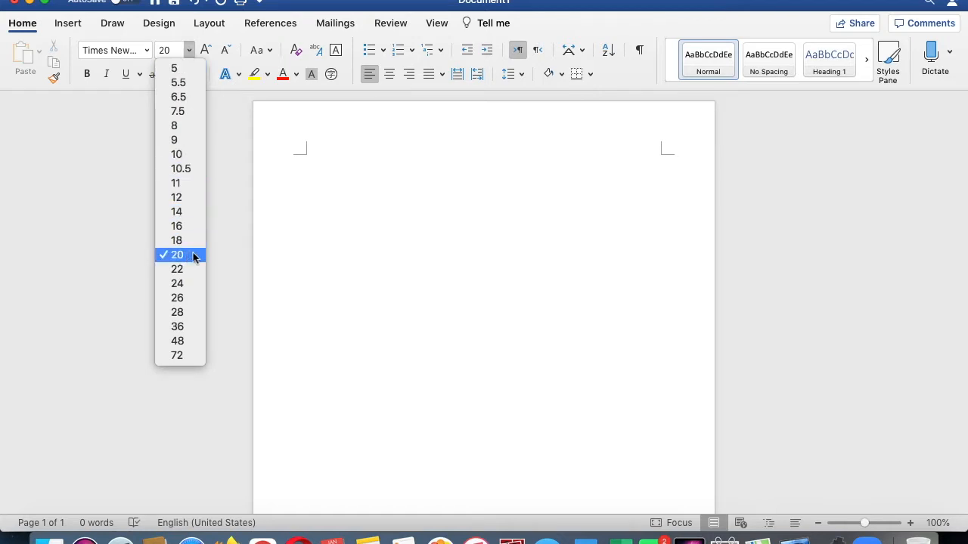
left_click(322, 216)
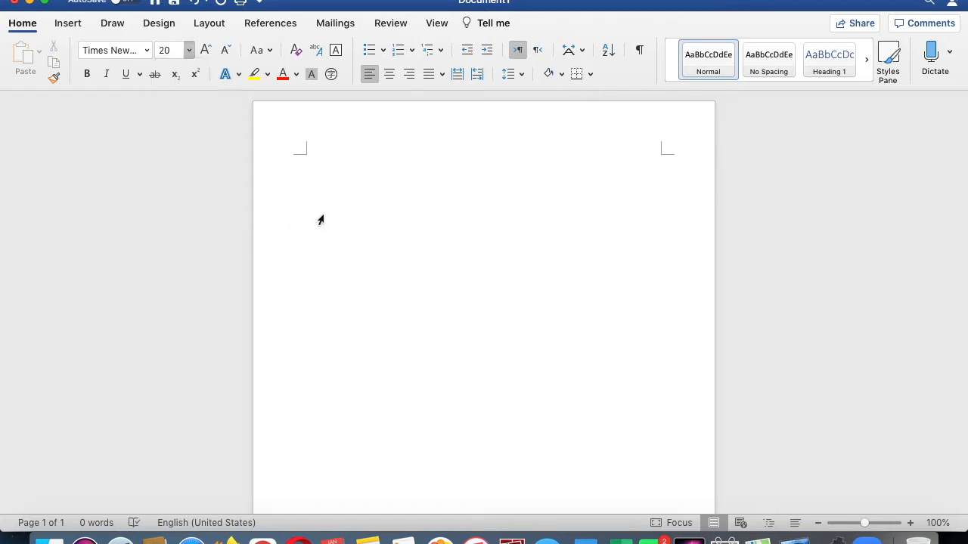
left_click(297, 78)
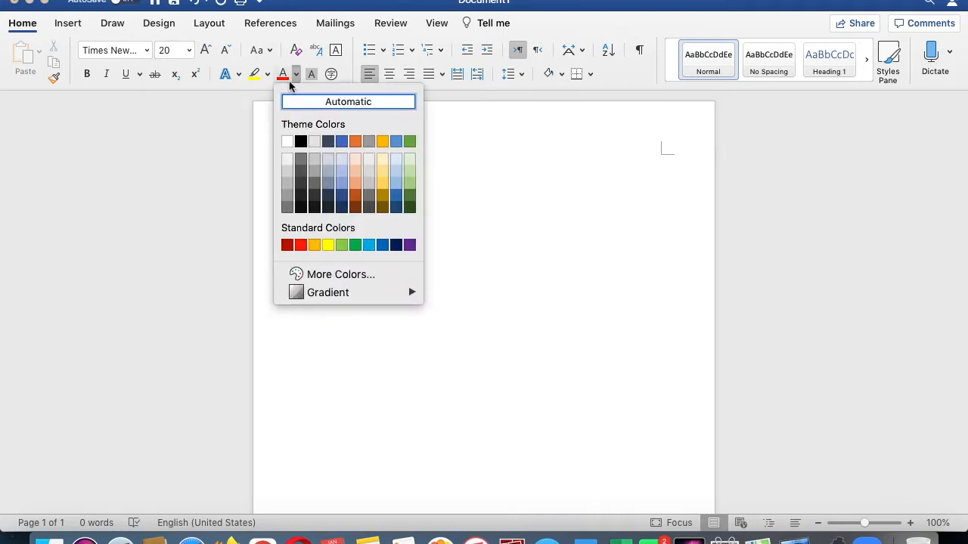
left_click(382, 244)
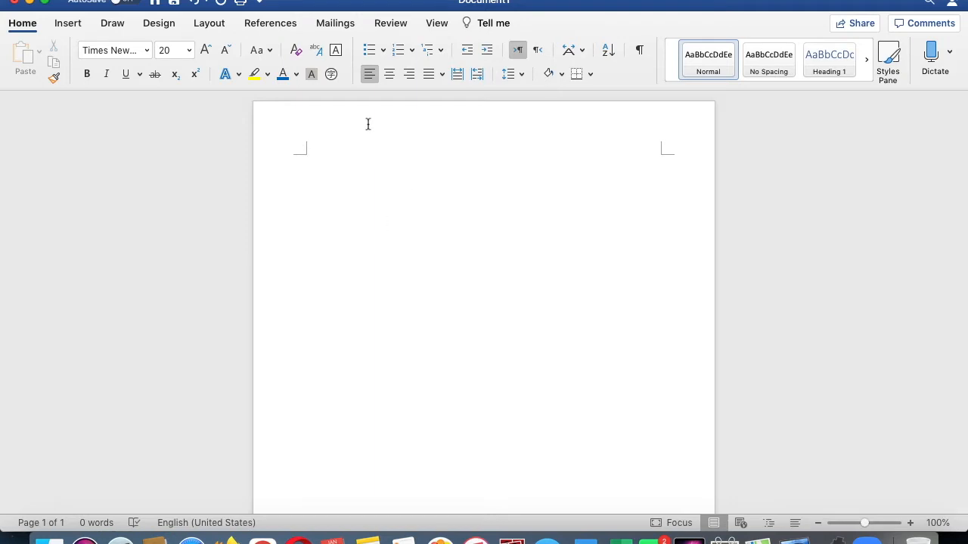
Center the first line and enter the title "My Favorite Foods"
left_click(371, 78)
left_click(389, 77)
left_click(369, 75)
type("M")
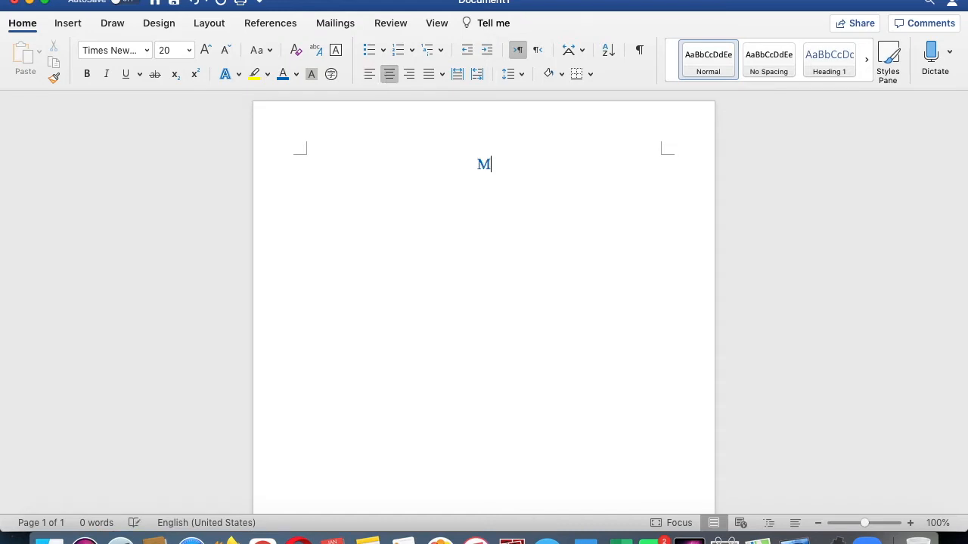
type("y Favorite B")
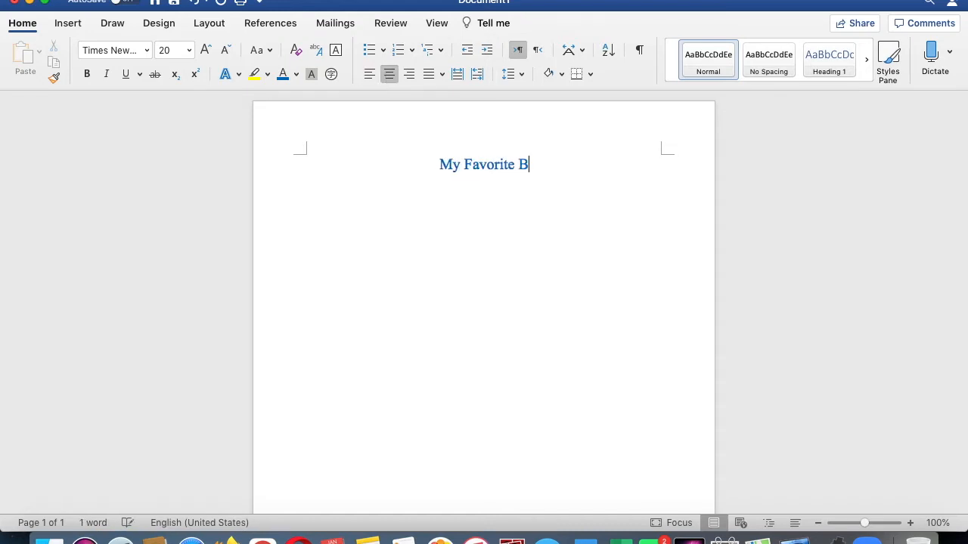
key("BackSpace")
type("Foods")
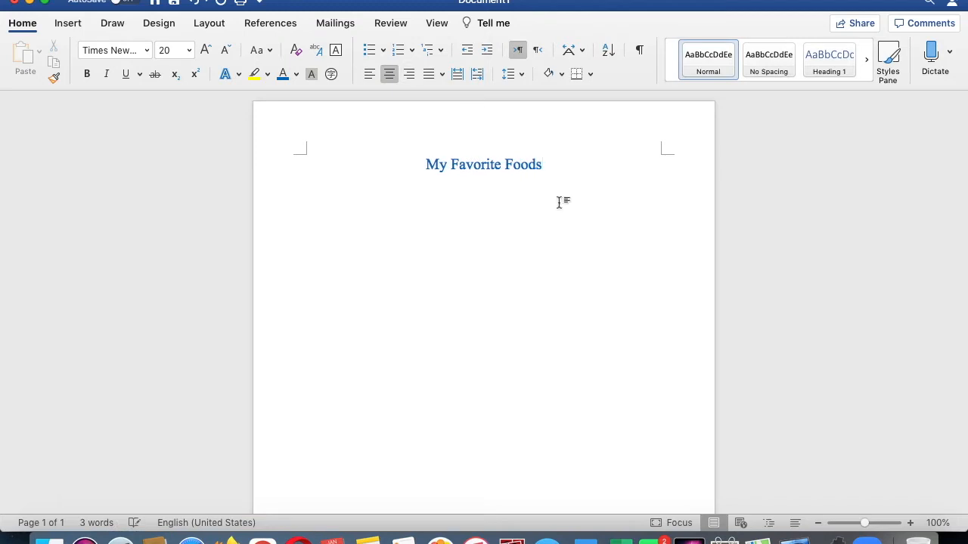
Try bold and italic on the title "My Favorite Foods", but keep only an underline
left_click_drag(580, 169, 386, 168)
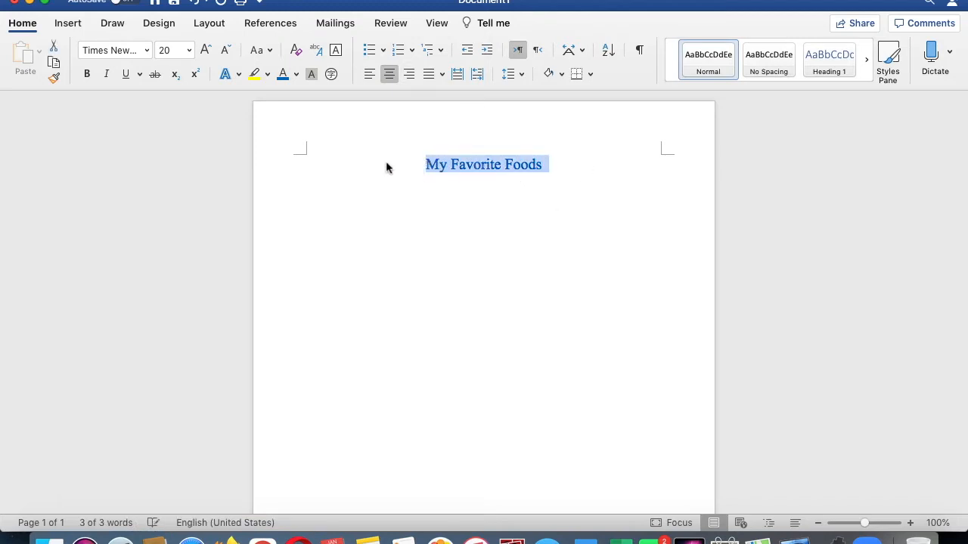
left_click(126, 75)
left_click(128, 76)
left_click(87, 74)
left_click(88, 75)
left_click(106, 75)
left_click(106, 75)
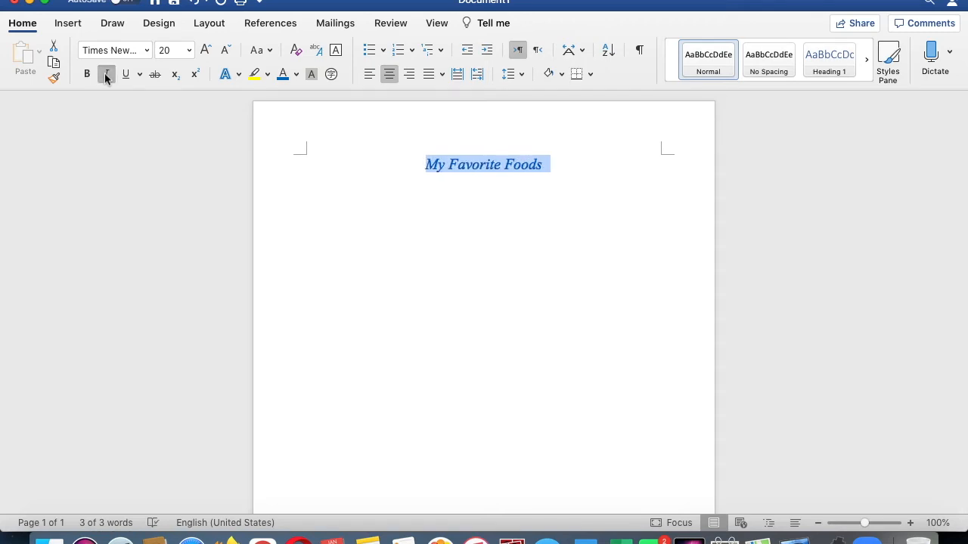
left_click(127, 75)
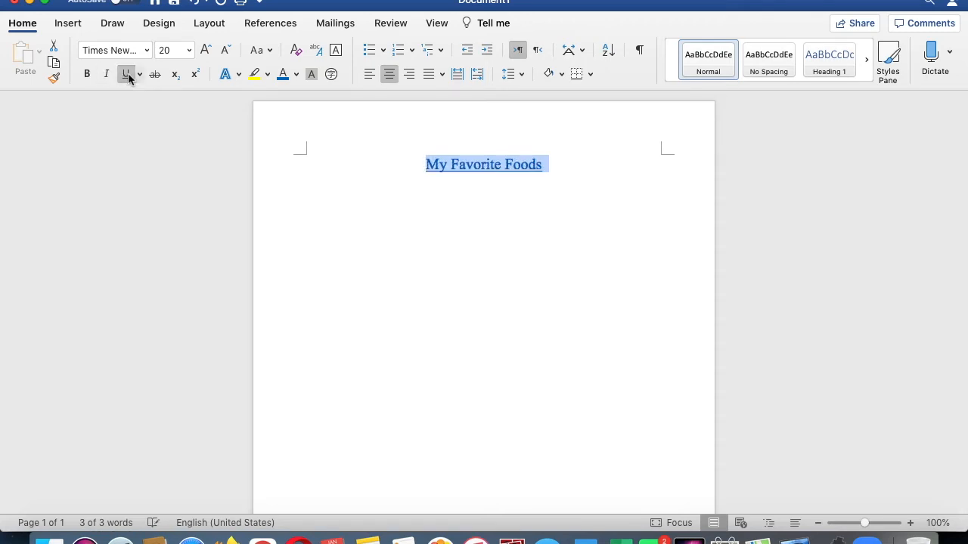
left_click(477, 205)
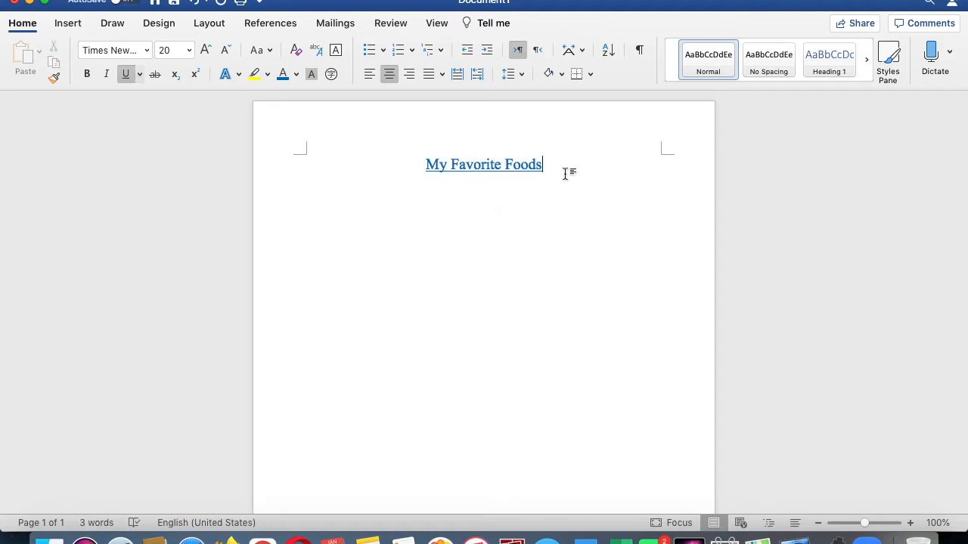
left_click_drag(557, 167, 428, 163)
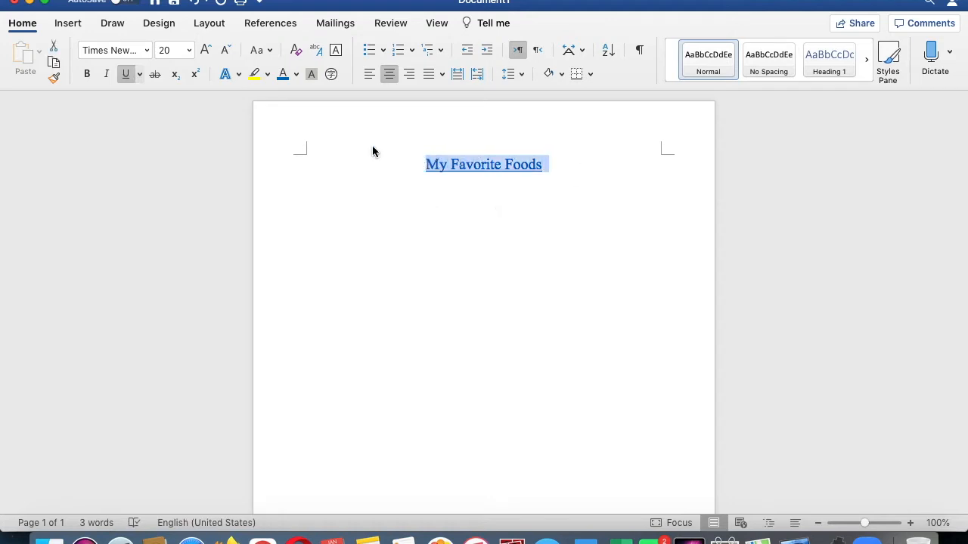
left_click(127, 75)
left_click(129, 74)
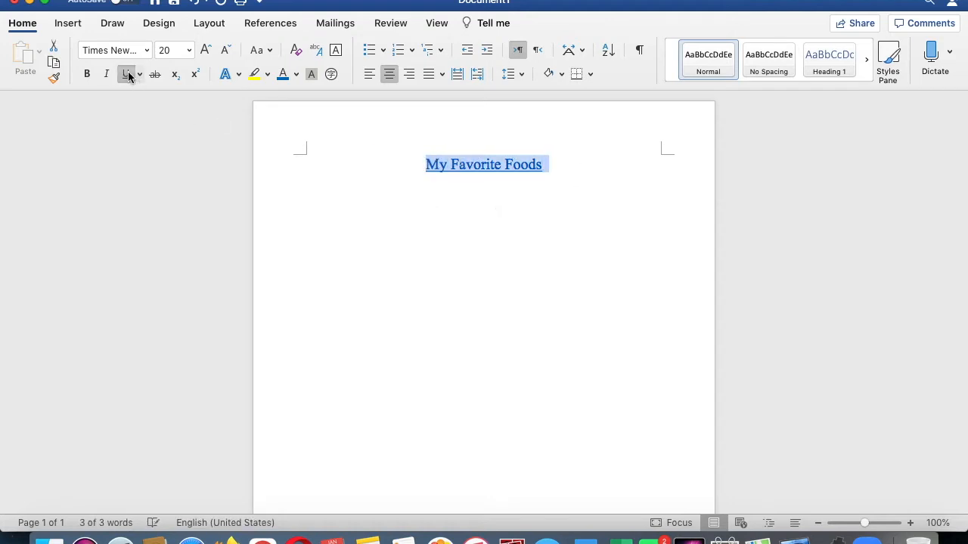
left_click(595, 173)
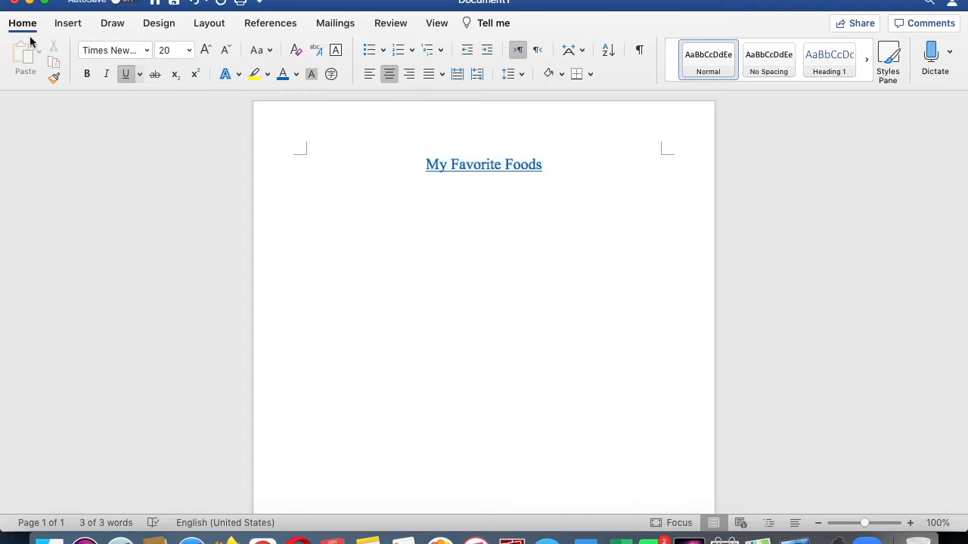
left_click(128, 74)
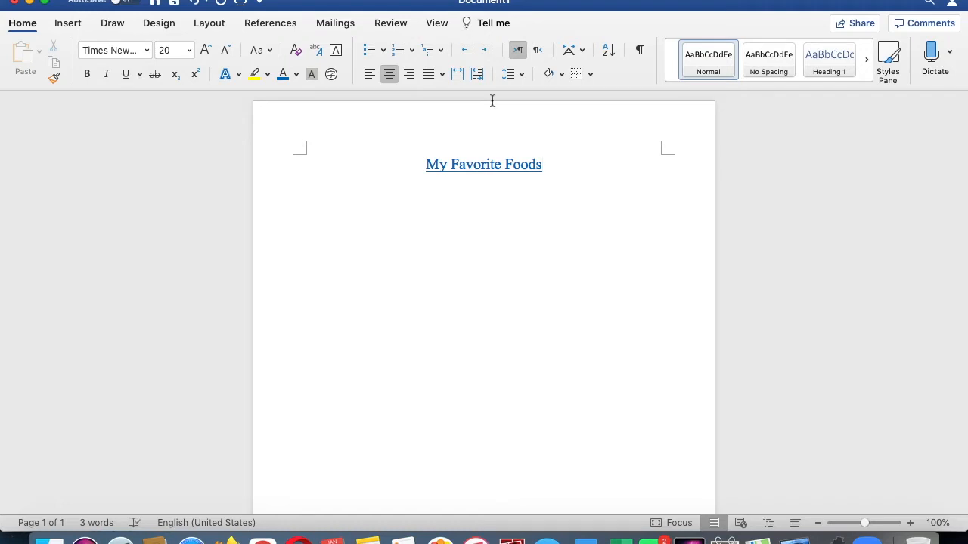
left_click(125, 74)
type("DSADSAdsada")
key("BackSpace")
key("BackSpace")
key("BackSpace")
key("BackSpace")
key("BackSpace")
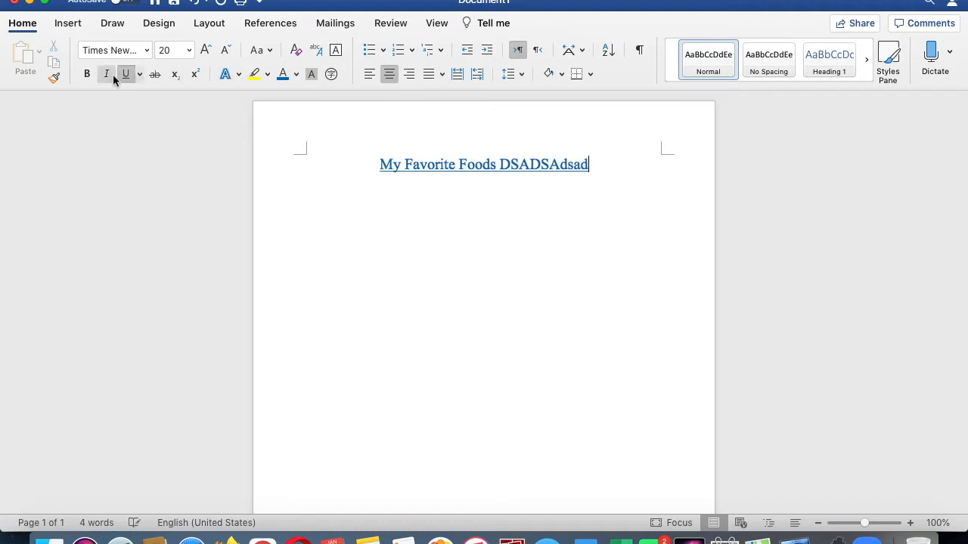
key("BackSpace")
key("BackSpace")
key("BackSpace")
key("BackSpace")
key("BackSpace")
key("BackSpace")
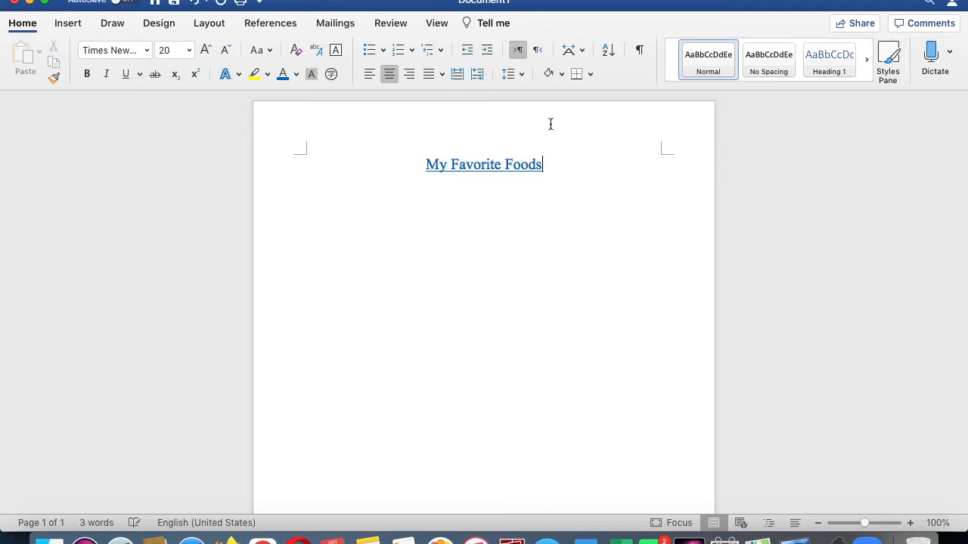
Start a new line below the title, left-aligned and without underline
left_click(369, 74)
left_click(390, 80)
left_click(372, 76)
left_click(390, 78)
left_click(364, 78)
left_click(390, 80)
left_click(368, 78)
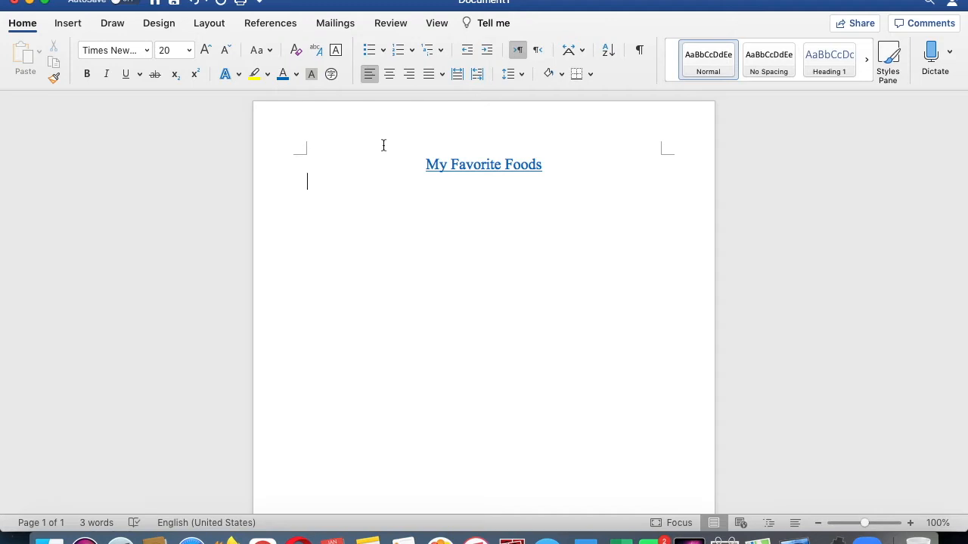
Create a numbered list below the title with the items Pizza, Hamburgers and French fries, and Sushi
left_click(369, 50)
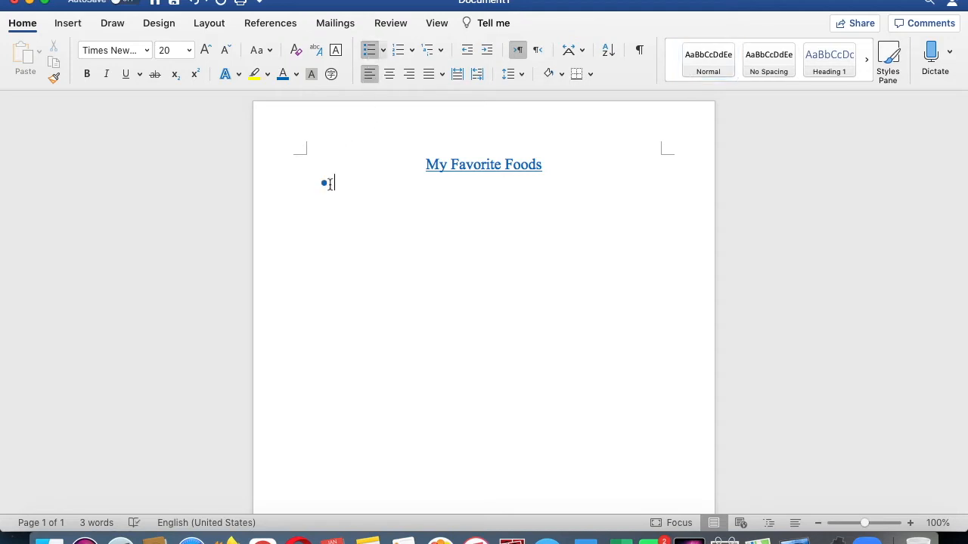
key("BackSpace")
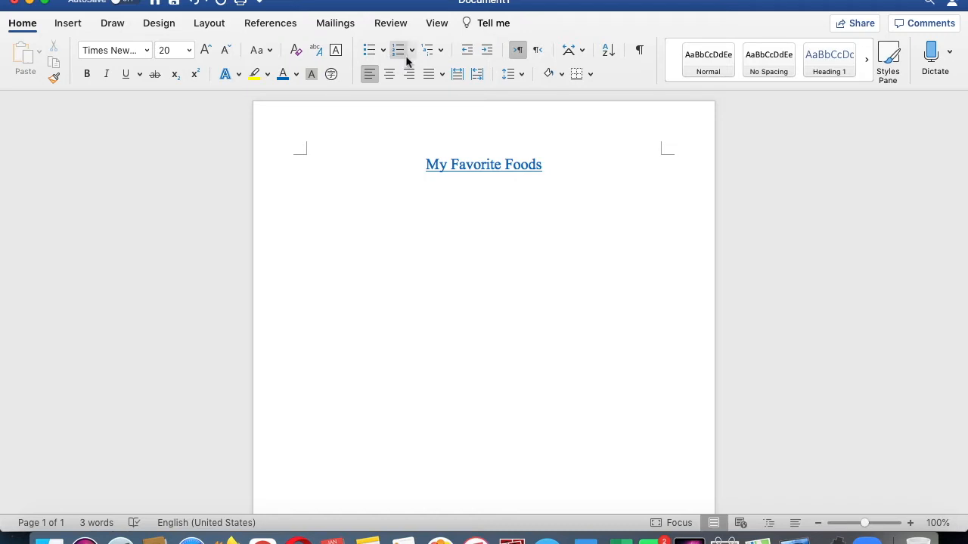
left_click(399, 50)
type("Pizza")
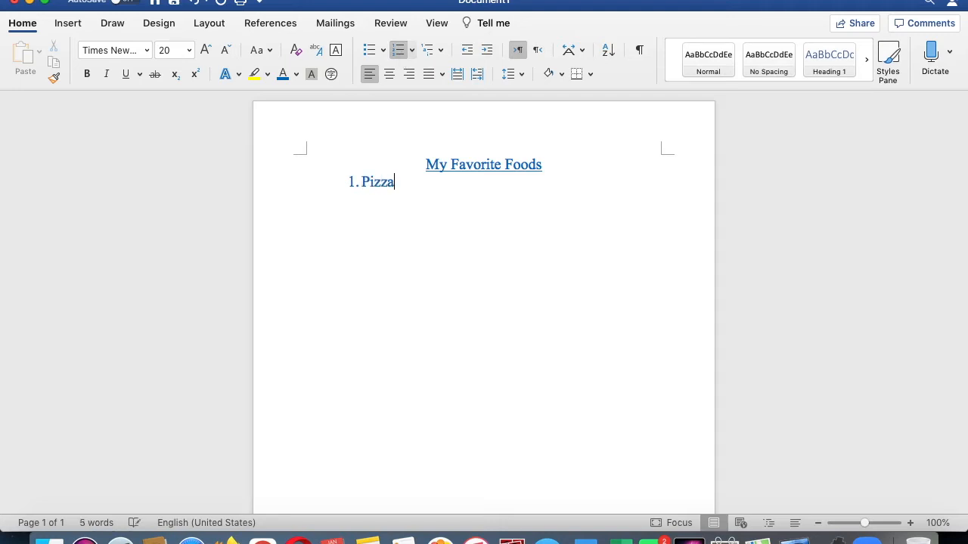
key("Return")
type("Hamburgers and f")
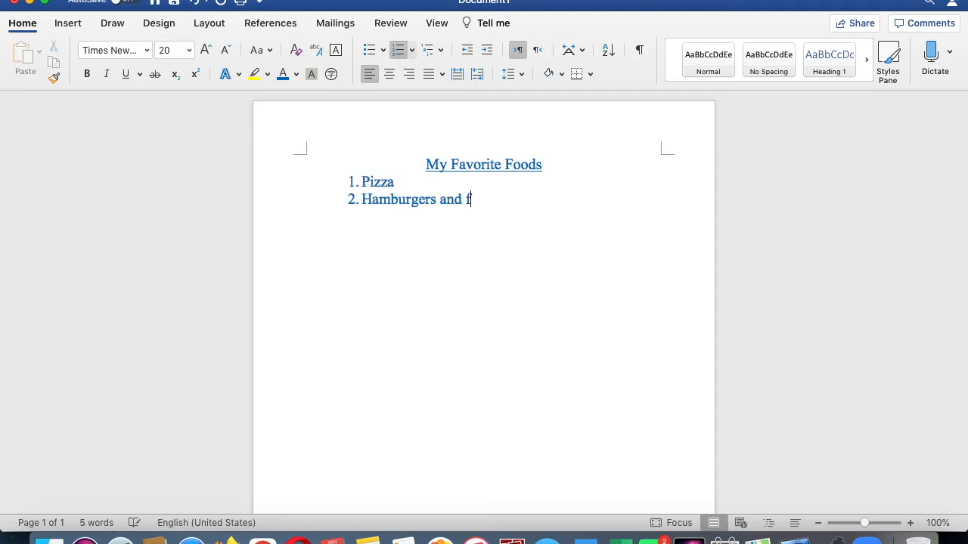
type("rench fries")
key("Return")
type("Sushi")
key("Return")
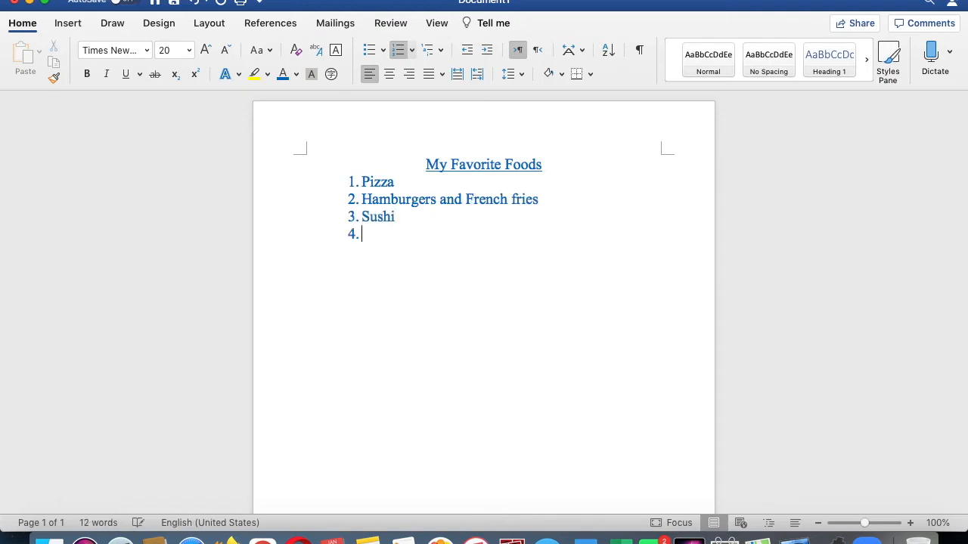
Add Tacos, Chicken Sandwich, Ribs and Chicken nuggets as the next numbered list items
type("Tacos")
key("Return")
type("Chicken Sandwich")
key("Return")
type("Ribs")
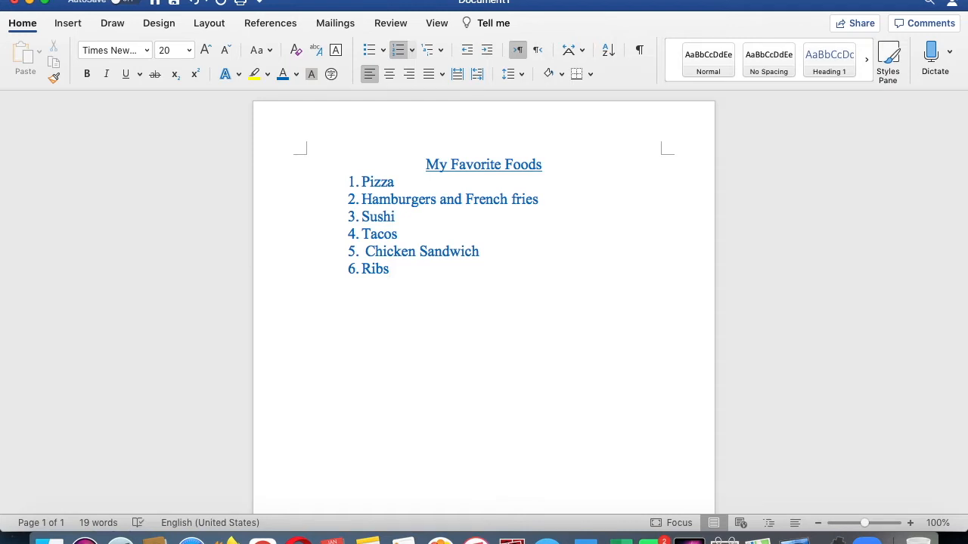
key("Return")
type("Chicken nuggets")
key("Return")
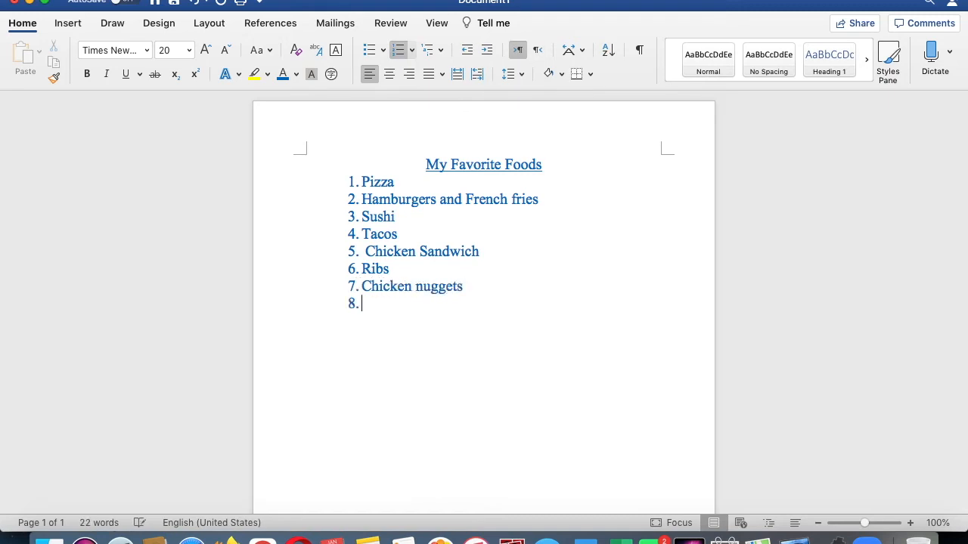
Continue the numbered list with Salad, Watermelon and Grapes
type("Salad")
key("Return")
type("Watermelon")
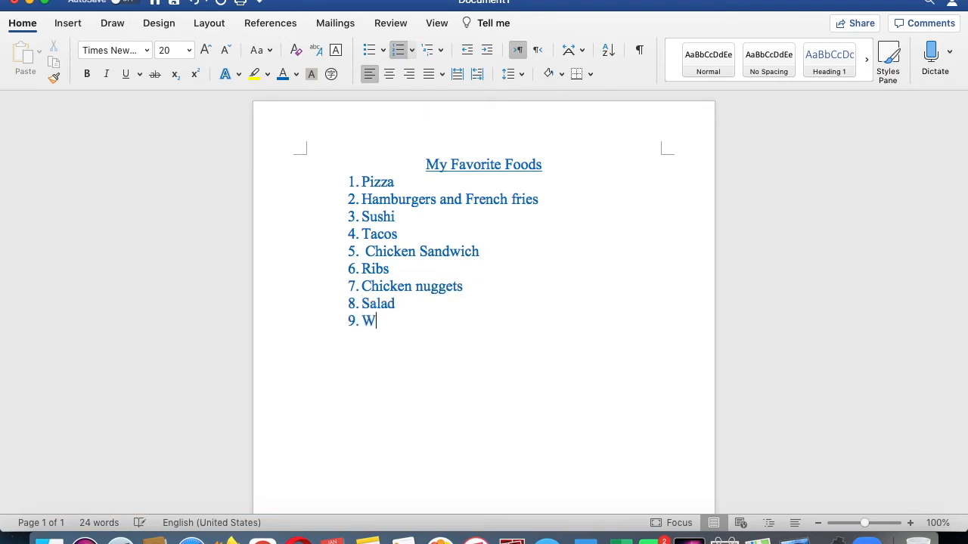
key("Return")
type("Garp")
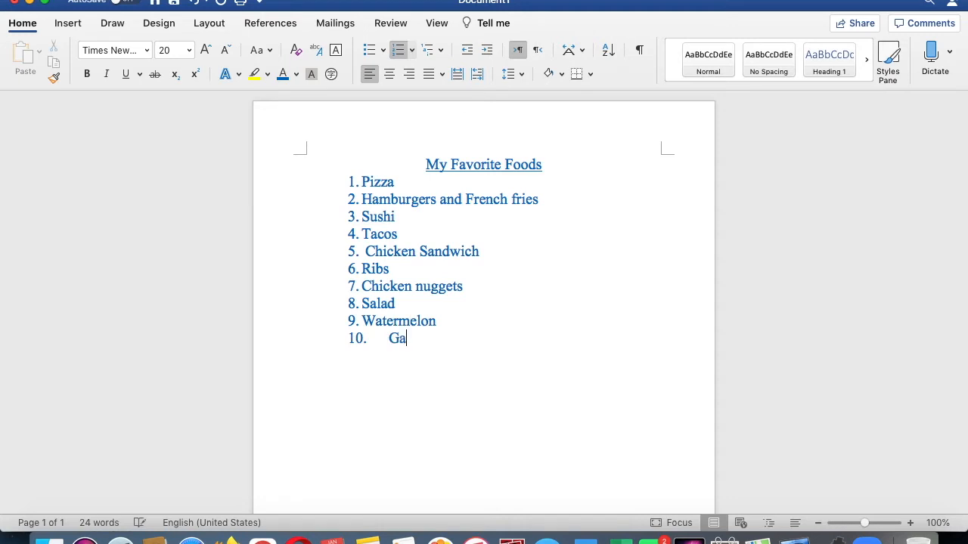
key("BackSpace")
key("BackSpace")
key("BackSpace")
type("rapes")
Add Apples and Pop Tarts as the last numbered items and end the list
key("Return")
type("Apples")
key("Return")
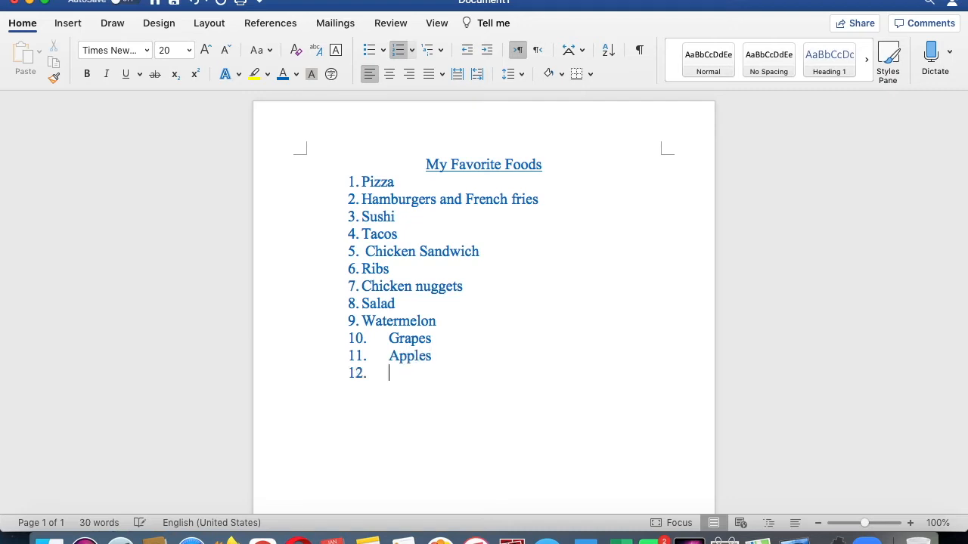
type("Pop Tarts")
key("Return")
key("Return")
key("Return")
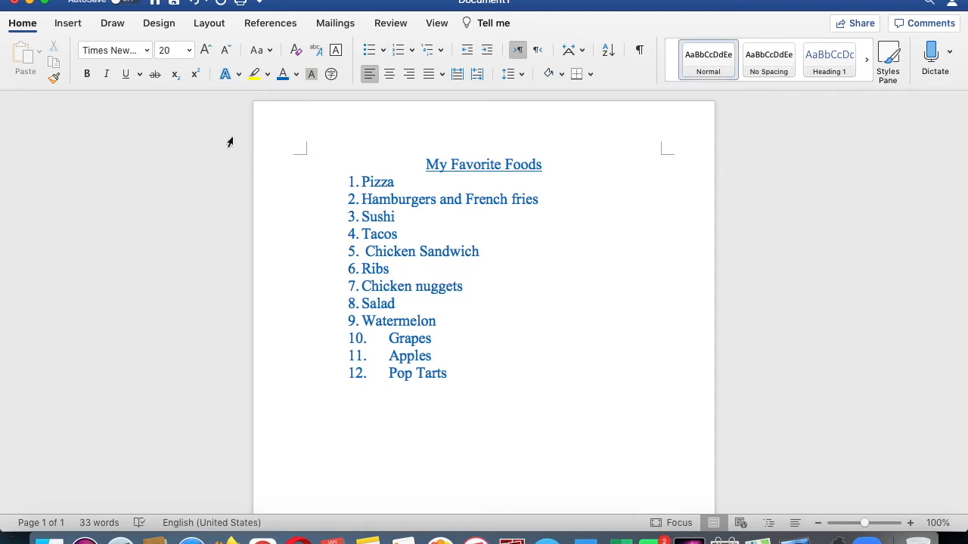
Apply a plain orange box page border to the whole document
left_click(164, 27)
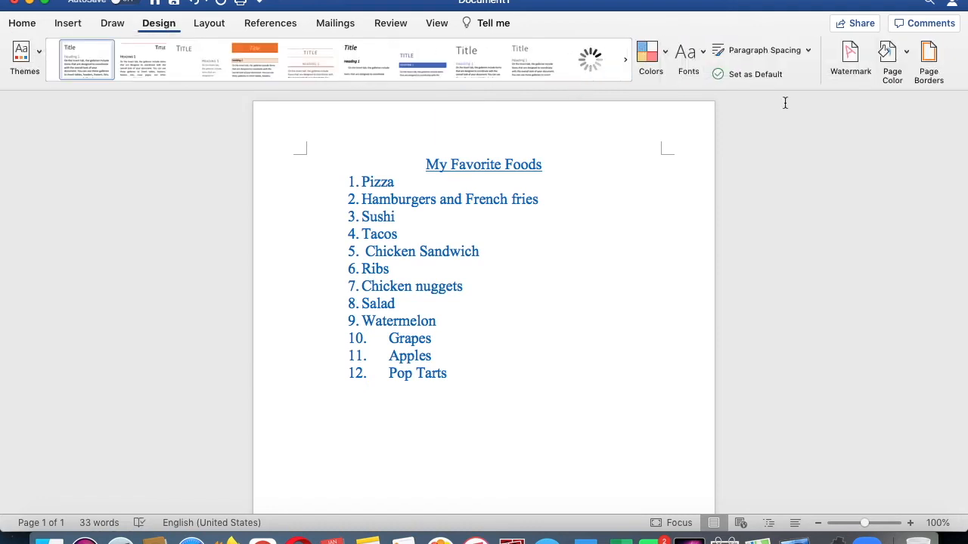
left_click(930, 65)
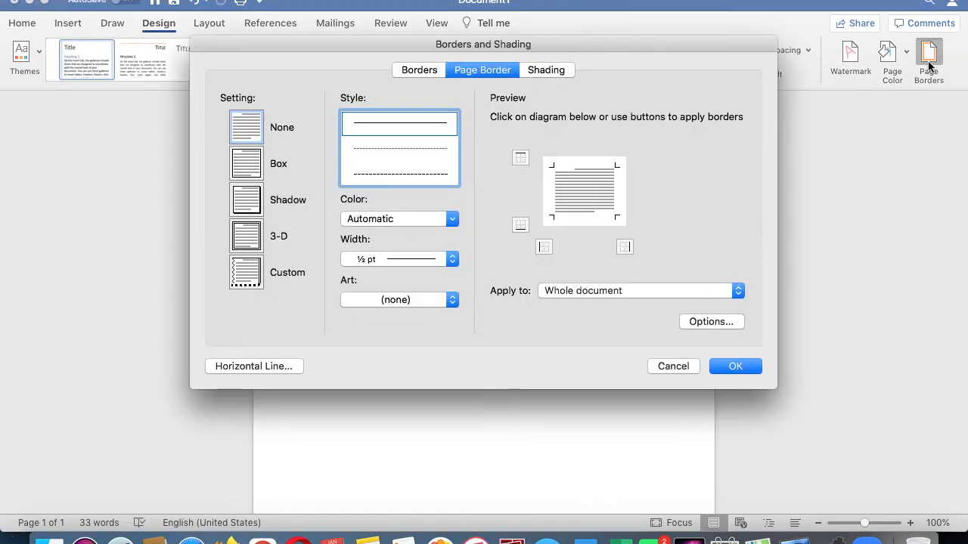
left_click(448, 299)
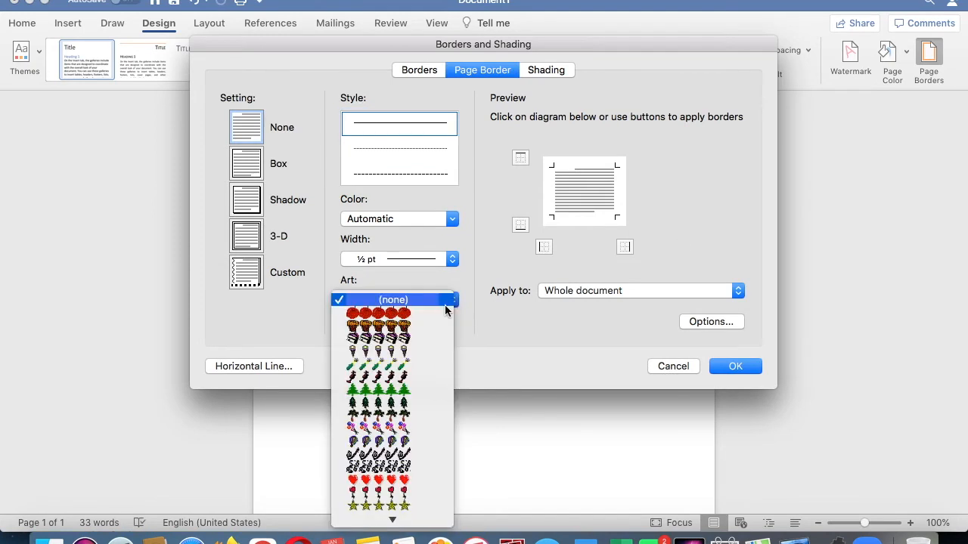
left_click(437, 321)
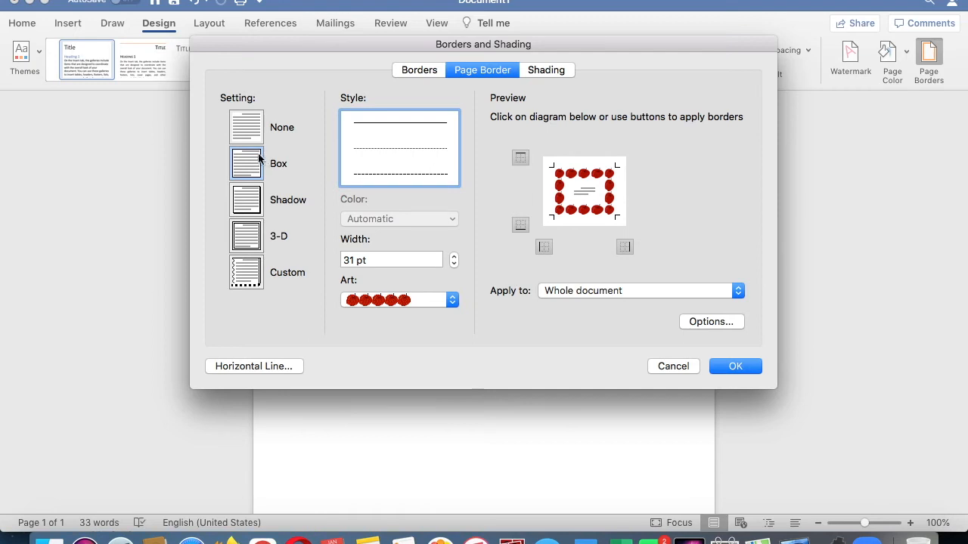
left_click(453, 299)
left_click(403, 295)
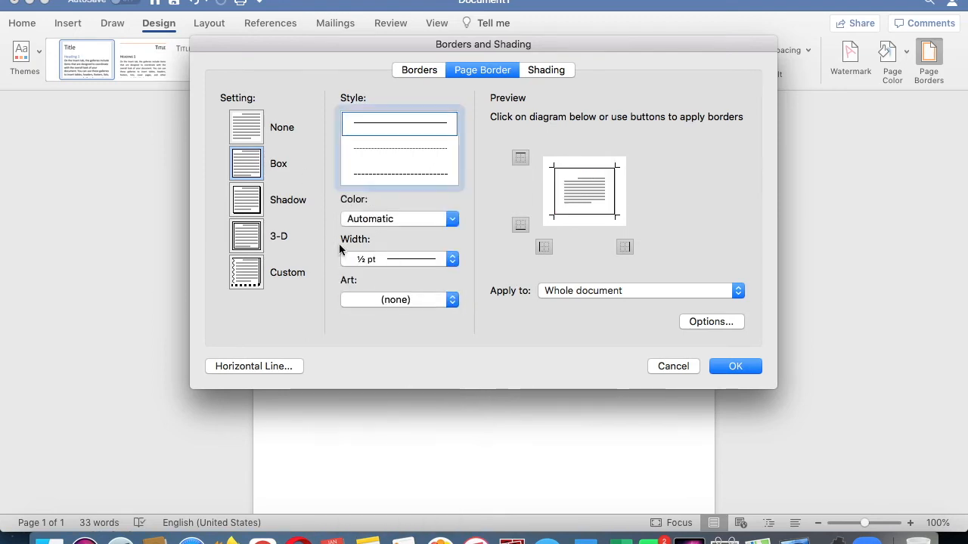
left_click(452, 218)
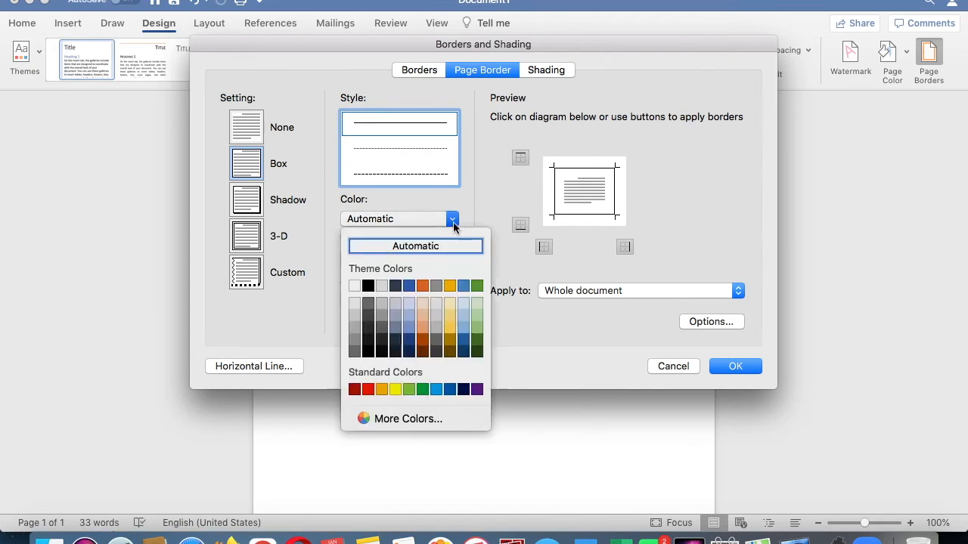
left_click(422, 285)
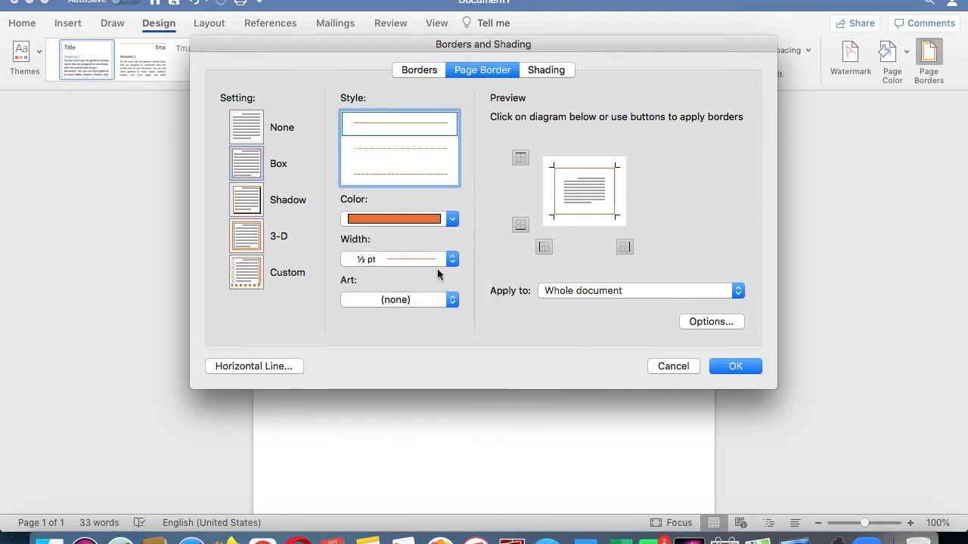
left_click(733, 366)
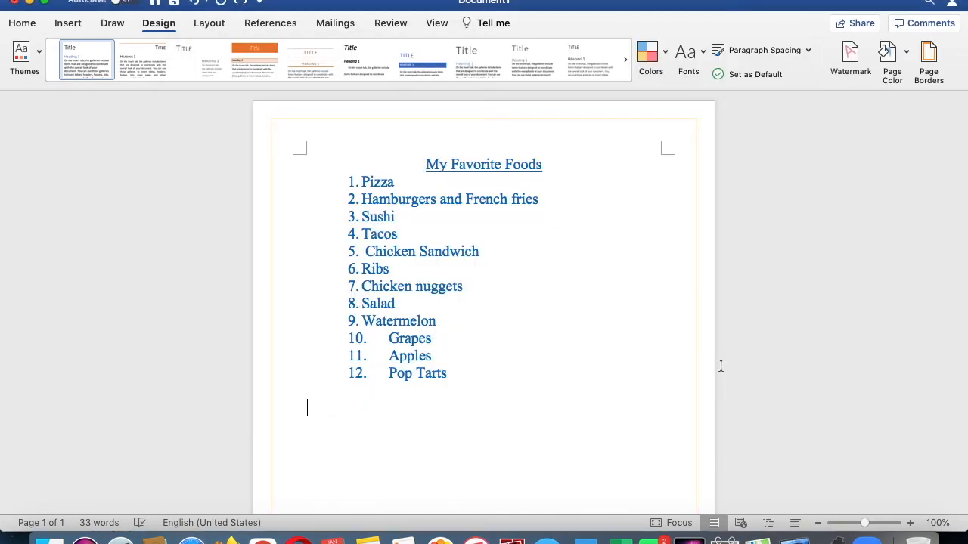
Change the whole document's page border to the red apple art
left_click(929, 55)
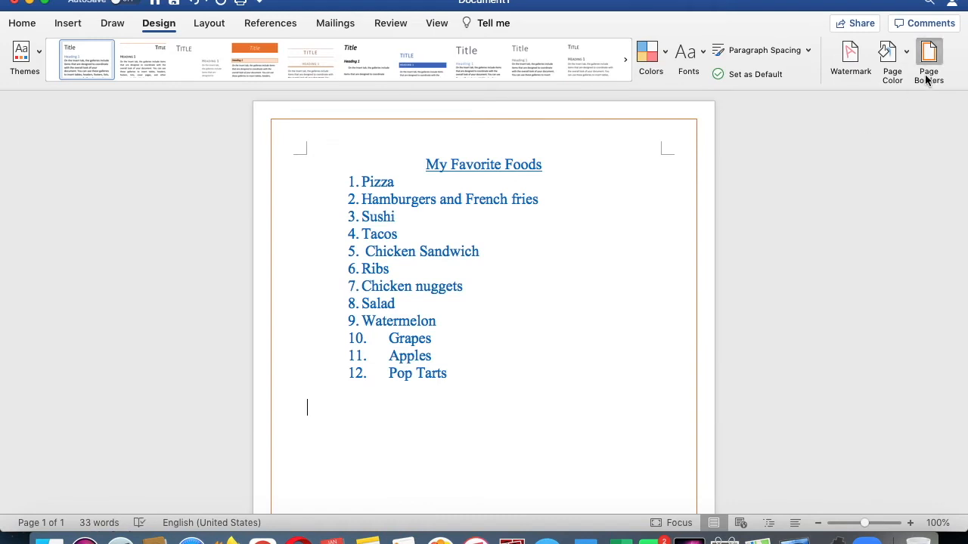
left_click(441, 303)
left_click(438, 300)
left_click(440, 301)
left_click(438, 316)
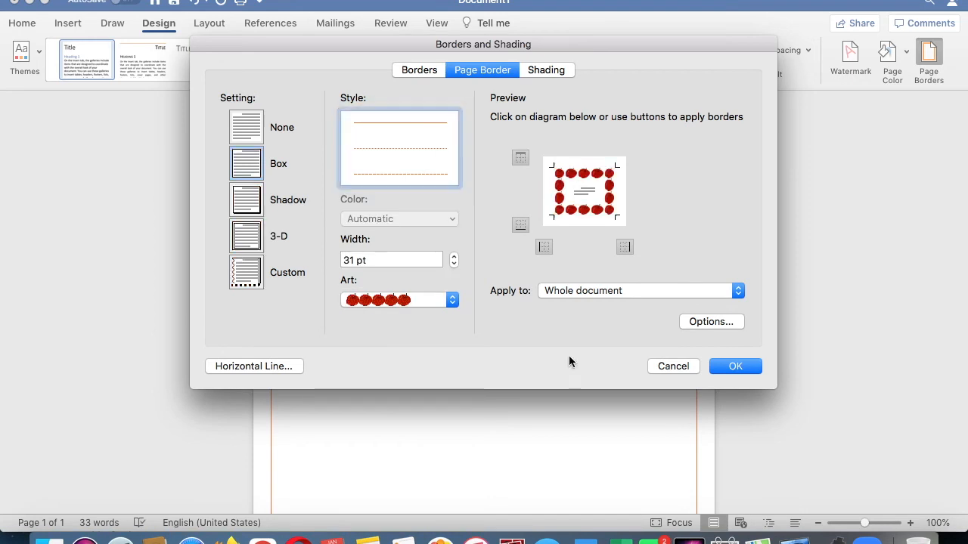
left_click(749, 368)
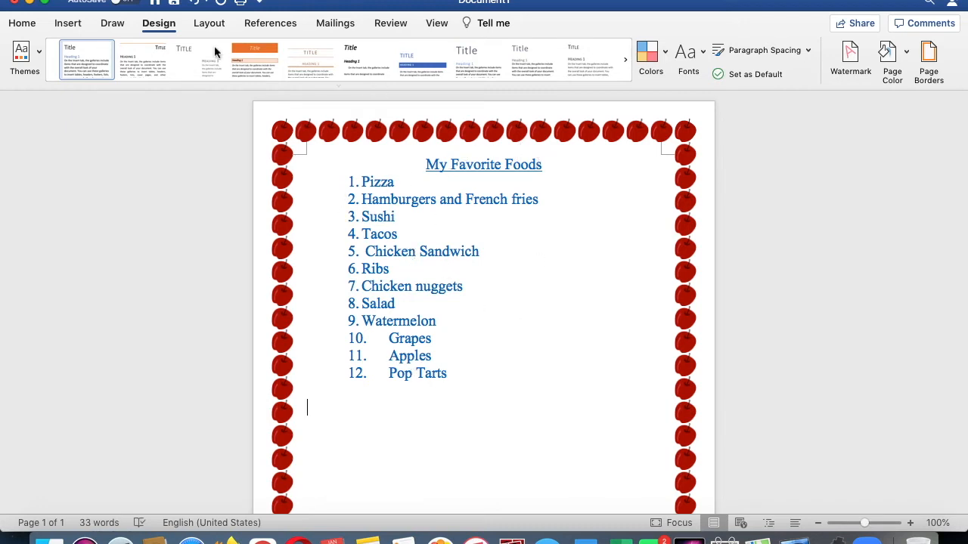
Search the online pictures for pizza and insert the pizza slice clip art below the list
left_click(22, 25)
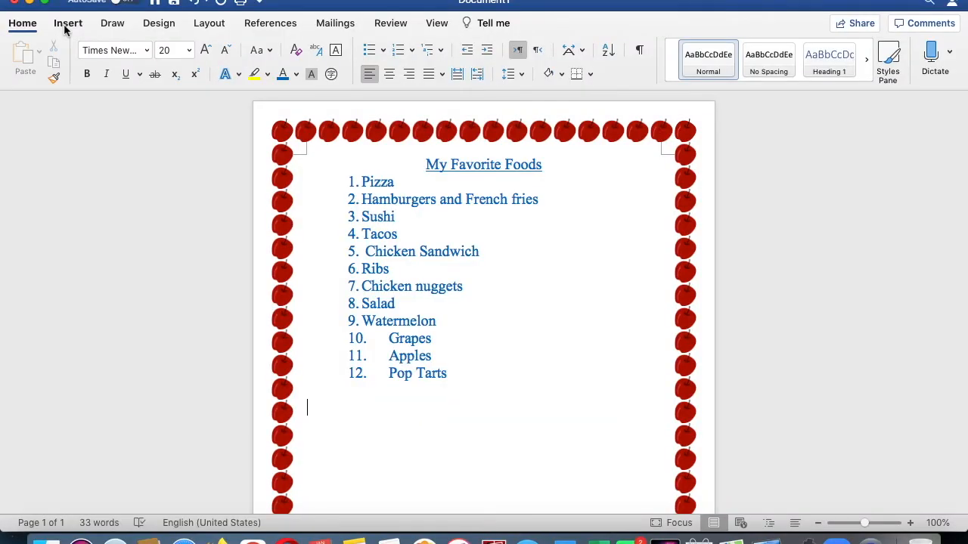
left_click(66, 25)
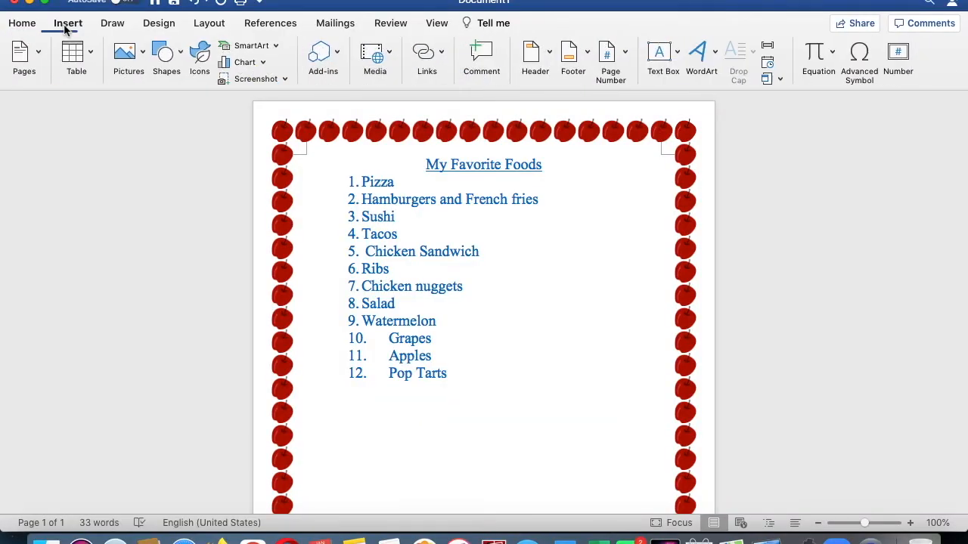
left_click(140, 59)
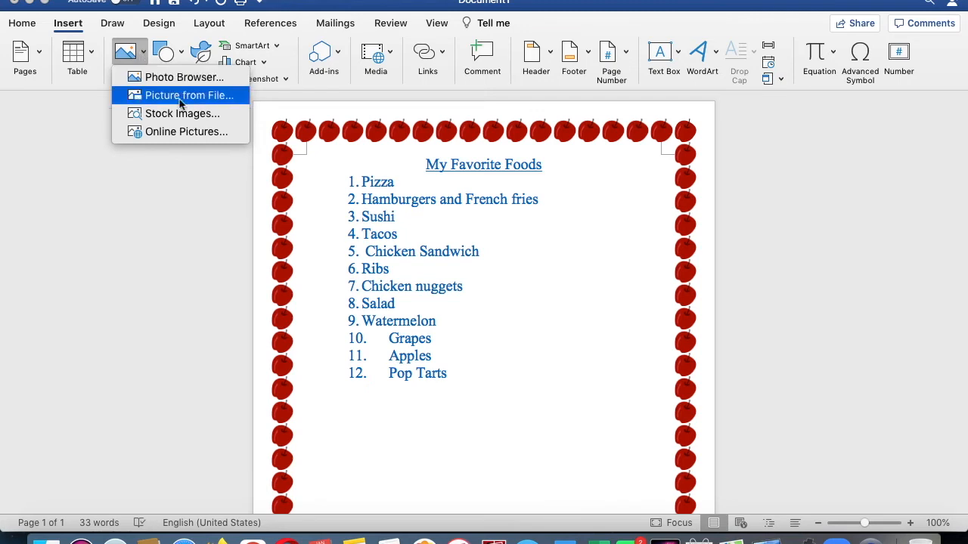
left_click(189, 130)
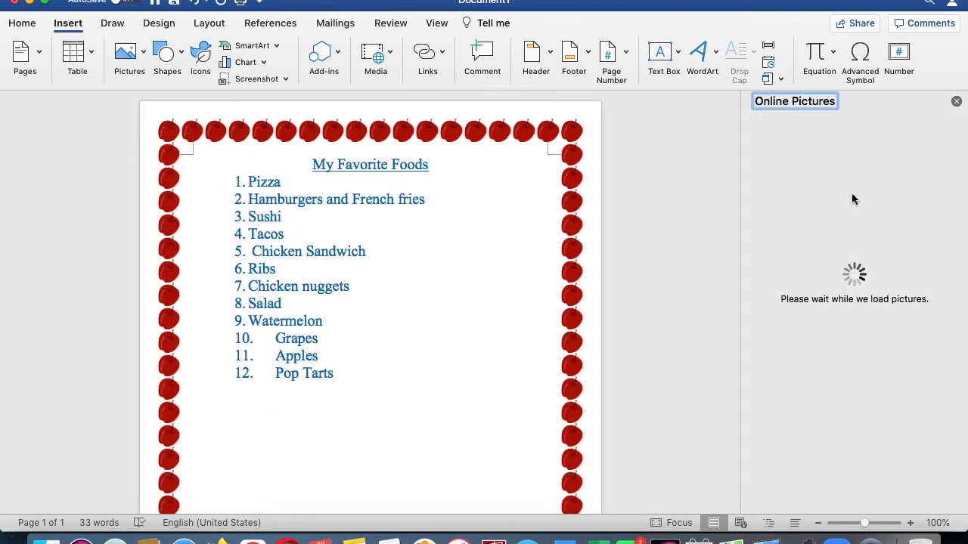
left_click(896, 135)
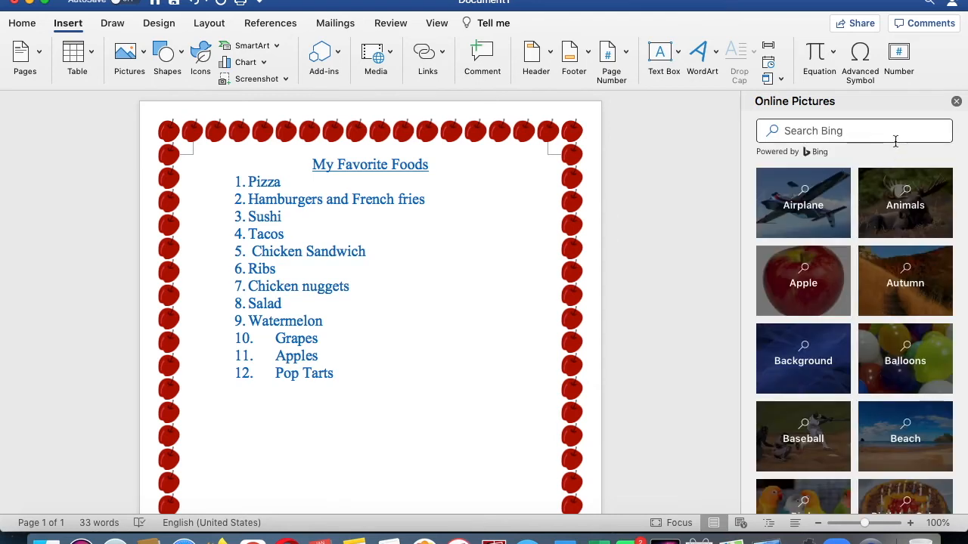
type("pizz")
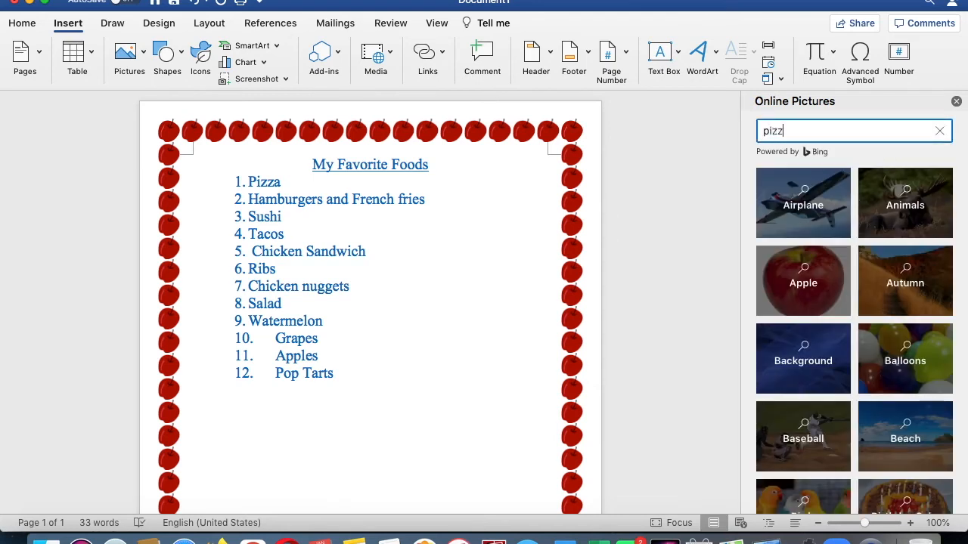
key("Return")
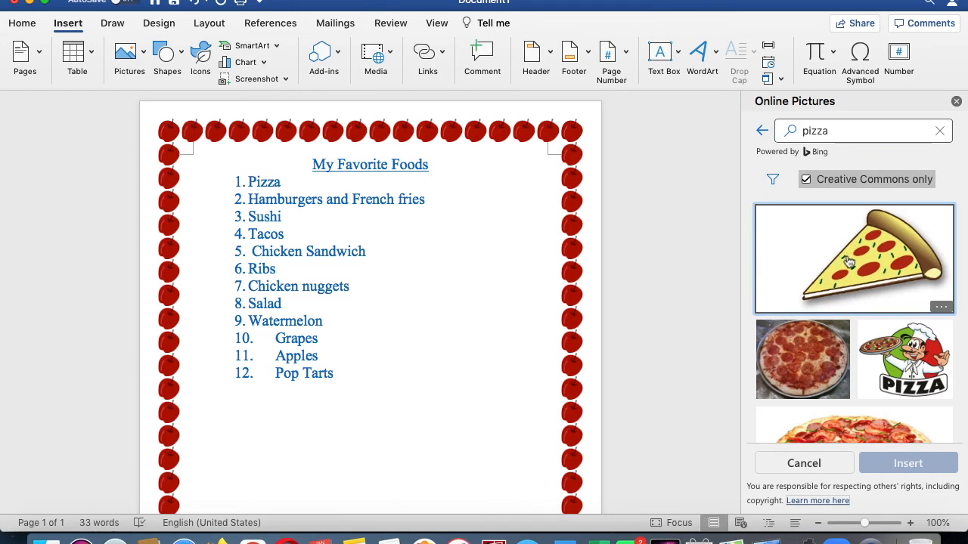
left_click(848, 261)
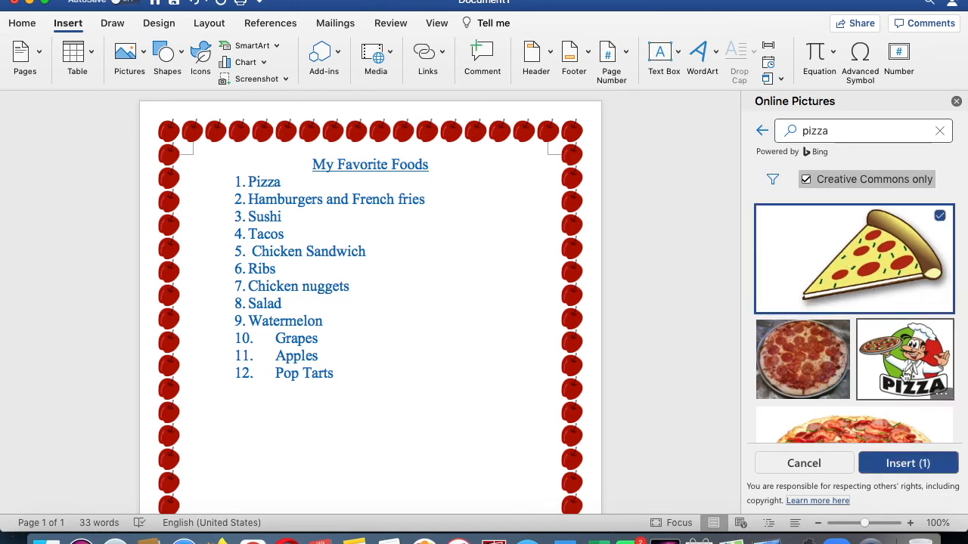
left_click(892, 462)
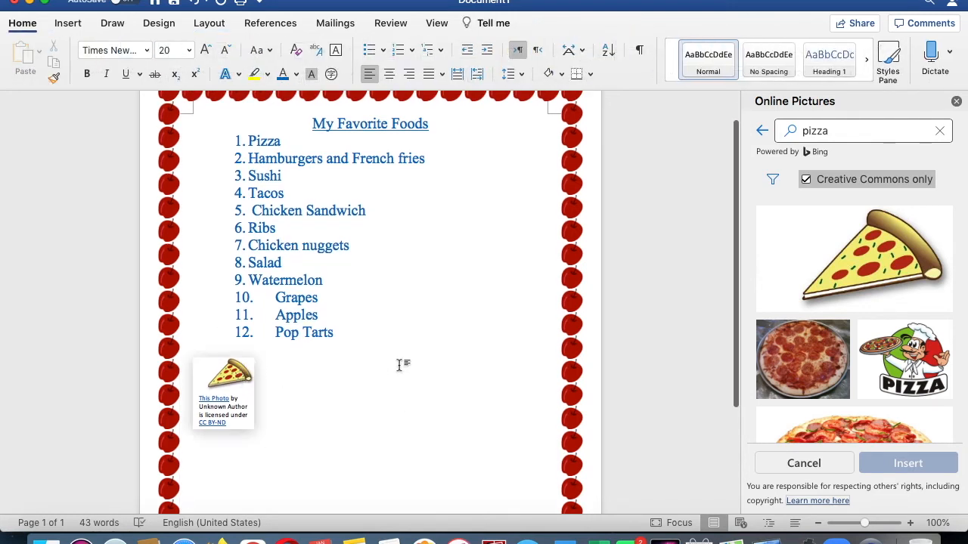
Move the pizza slice away from its photo credit box and delete the credit
left_click(241, 366)
left_click(240, 365)
left_click_drag(240, 365, 392, 371)
left_click(254, 392)
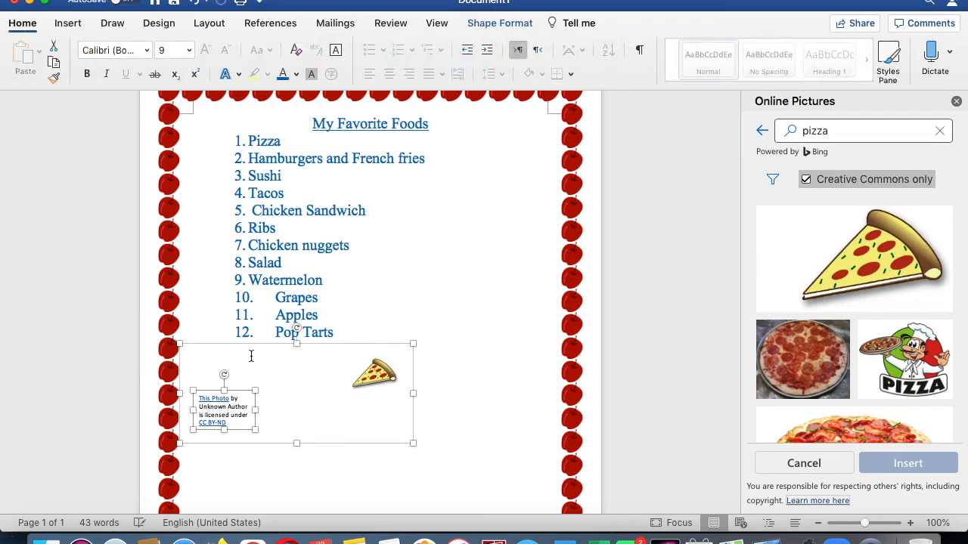
key("Delete")
Enlarge the pizza slice picture below the numbered list and deselect it
left_click_drag(247, 379, 410, 476)
left_click(477, 339)
scroll(477, 339, "up", 1)
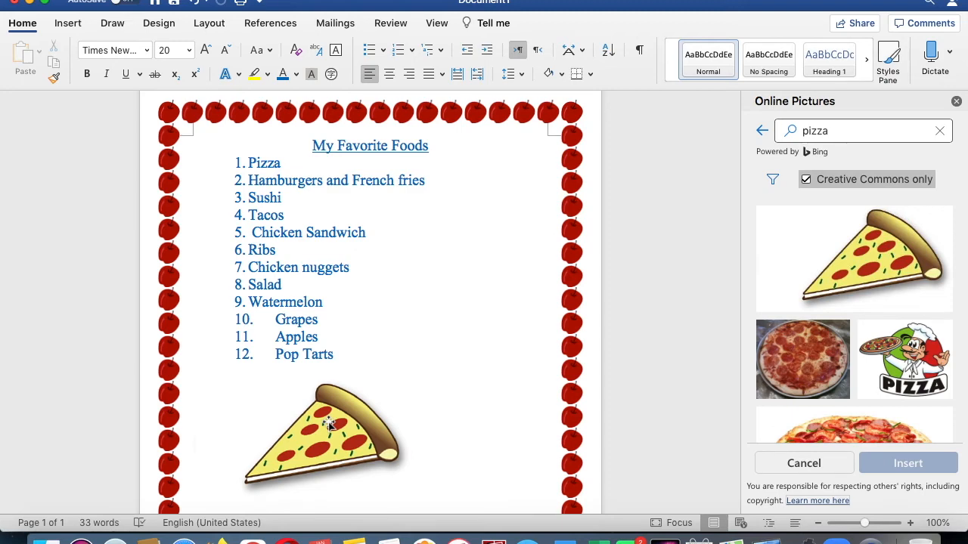
Switch to the Google Classroom assignment "Typing: G, H and Space Bar" in the browser and create a new Google Docs document for it
left_click(222, 539)
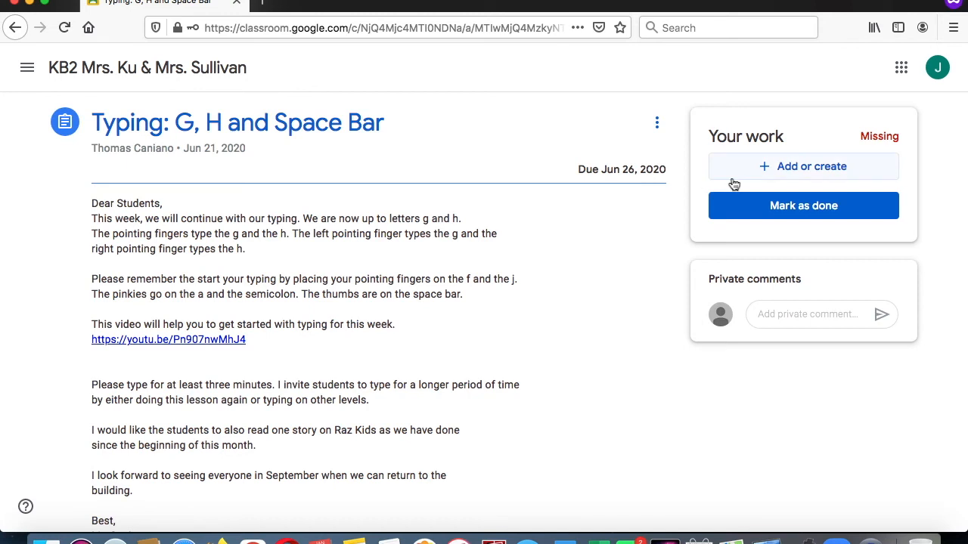
left_click(783, 168)
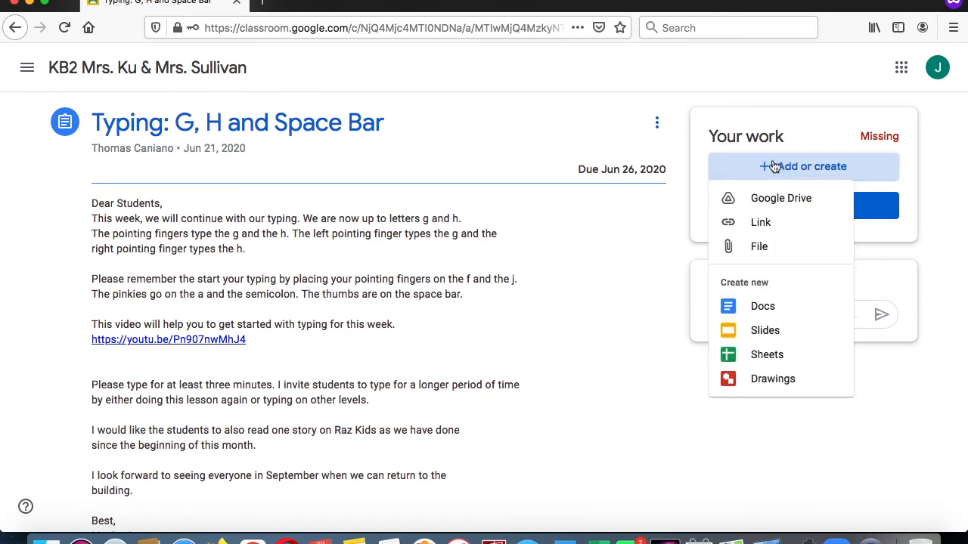
left_click(771, 310)
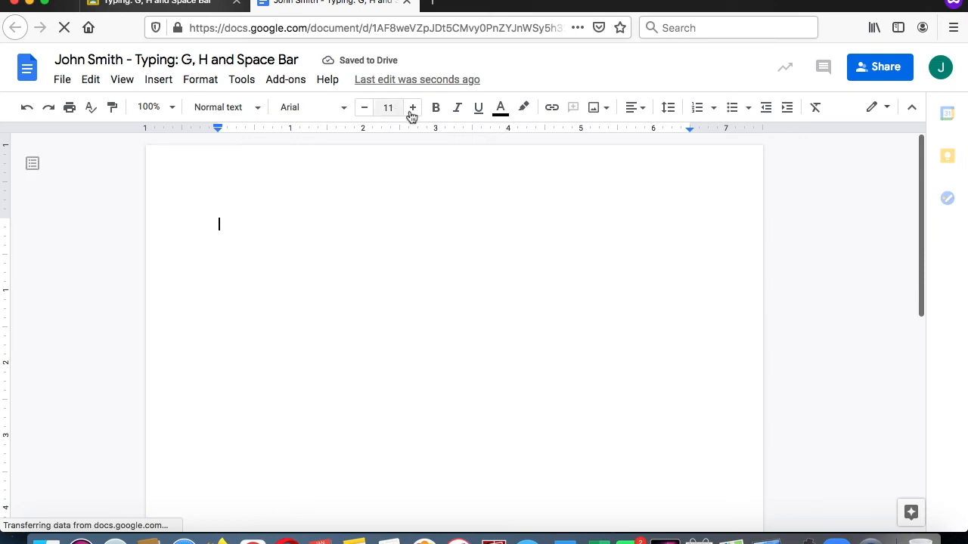
Add the title "My Favorite Foods" at font size 15, centered and underlined, and start a new line below it
left_click(414, 111)
left_click(413, 111)
left_click(414, 111)
left_click(413, 111)
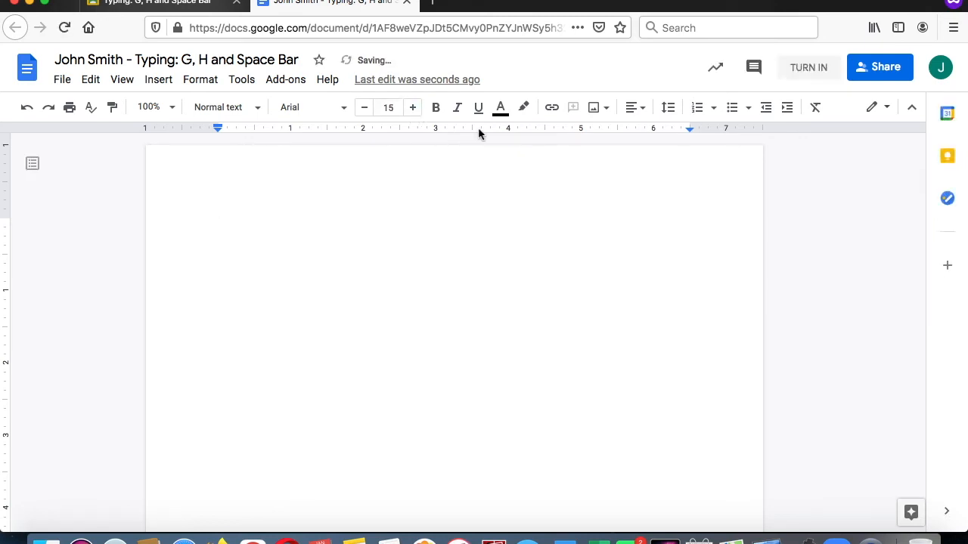
left_click(640, 111)
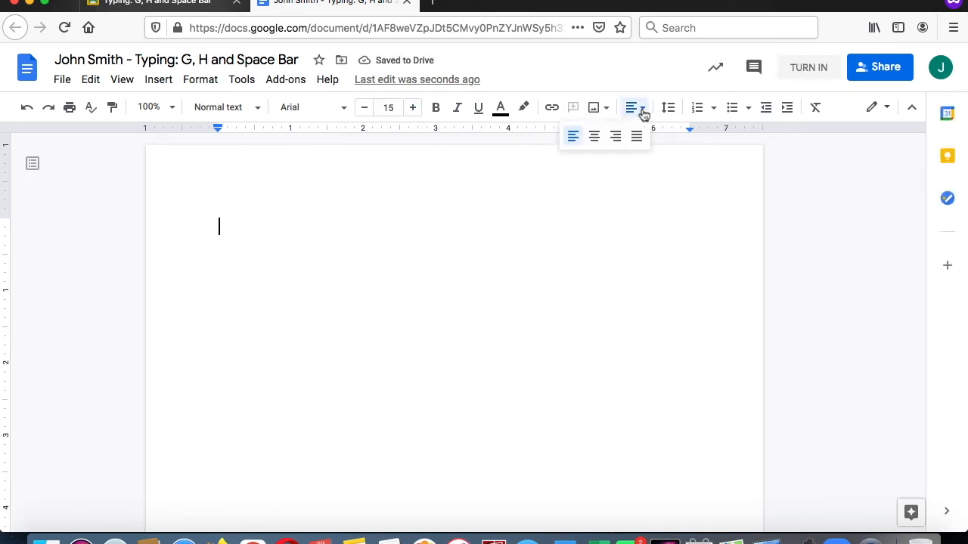
left_click(594, 137)
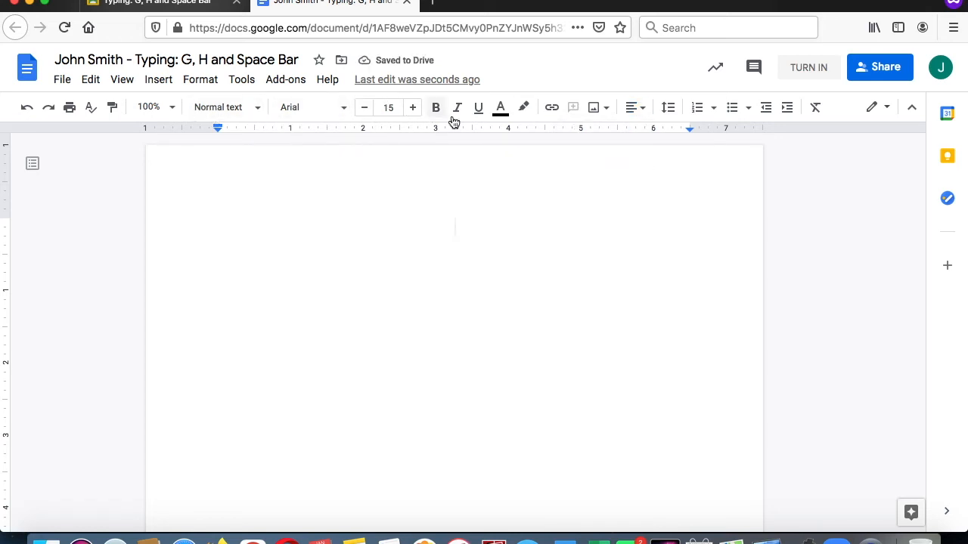
left_click(478, 112)
type("M")
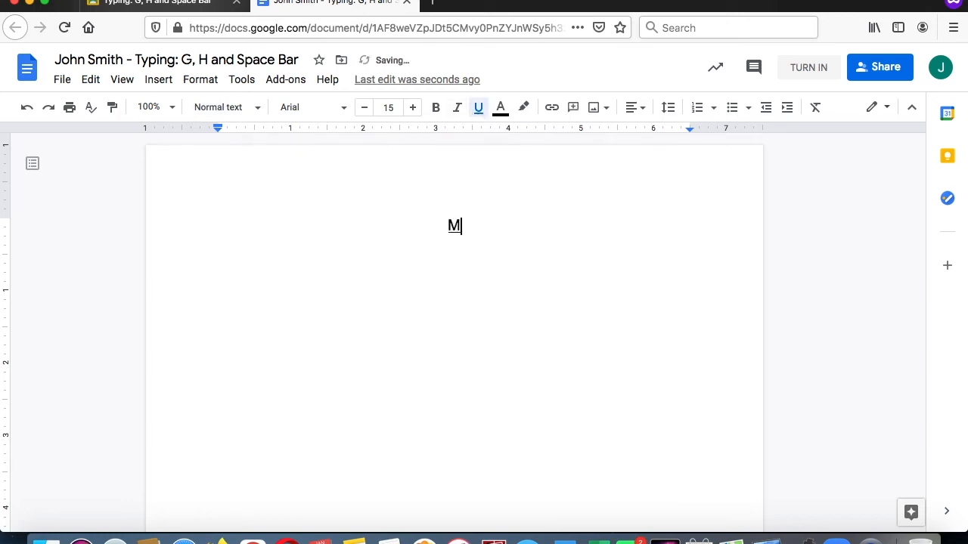
type("y Favorite Foods")
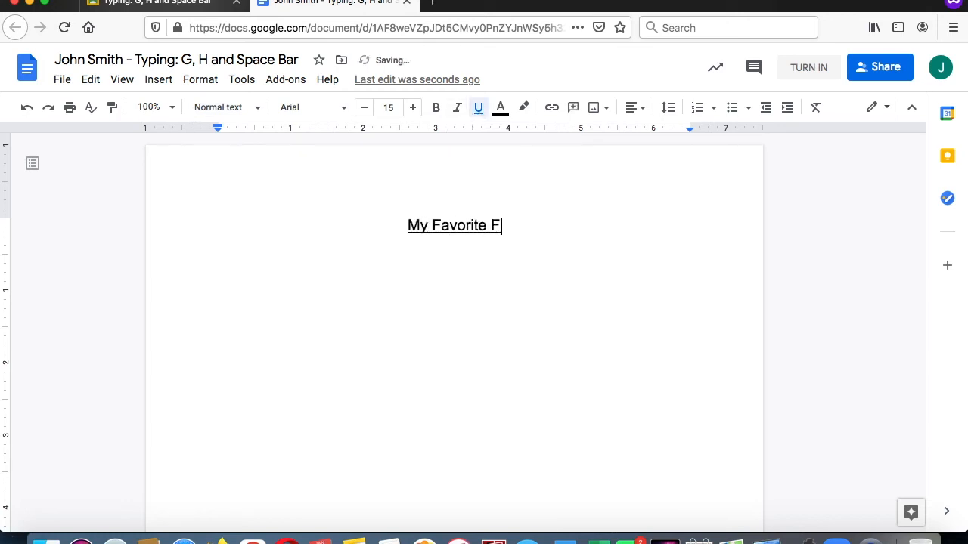
key("Return")
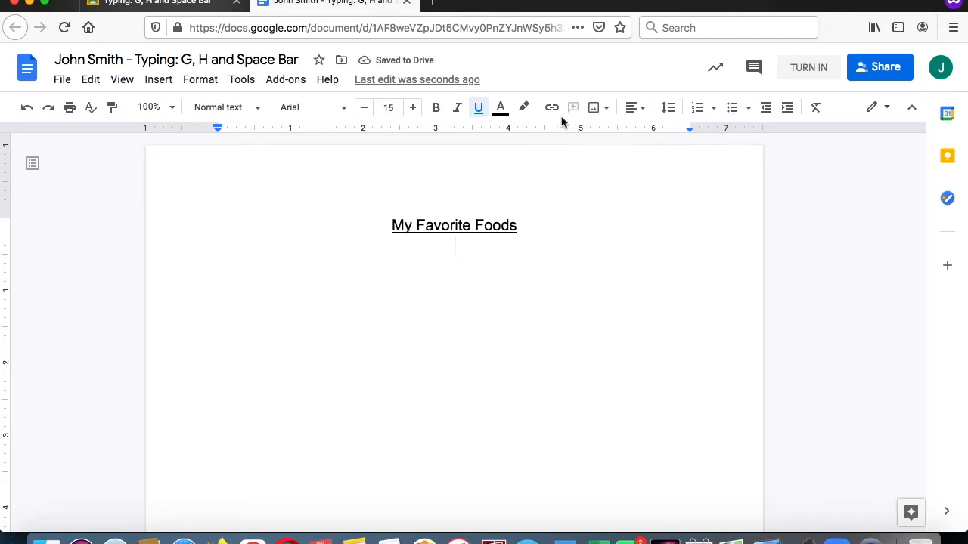
Turn off underlining and left-align the empty line below the title
left_click(478, 108)
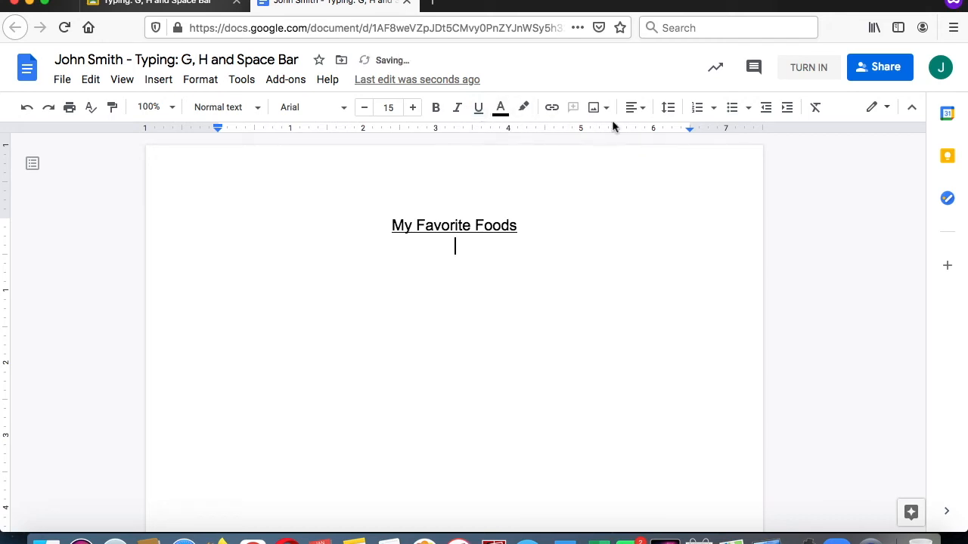
left_click(649, 113)
left_click(573, 134)
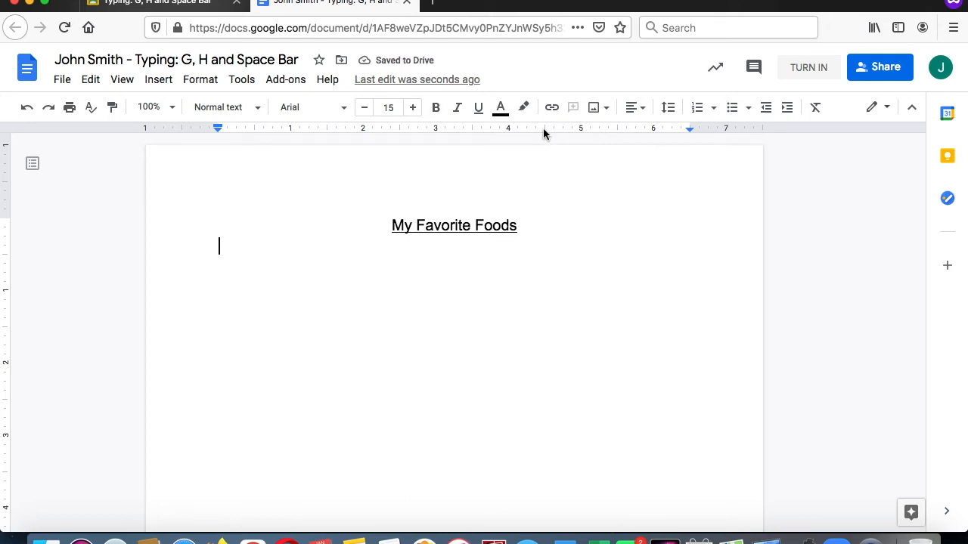
Create a numbered list in the 1., a., i. style below the title with the items "Pizza" and "Hamburgers", and end the list below them
left_click(713, 110)
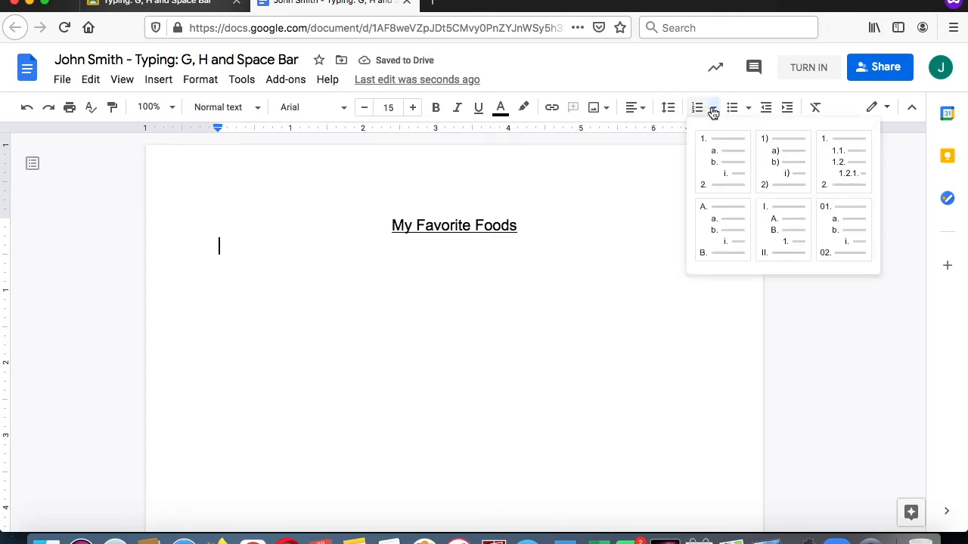
left_click(749, 110)
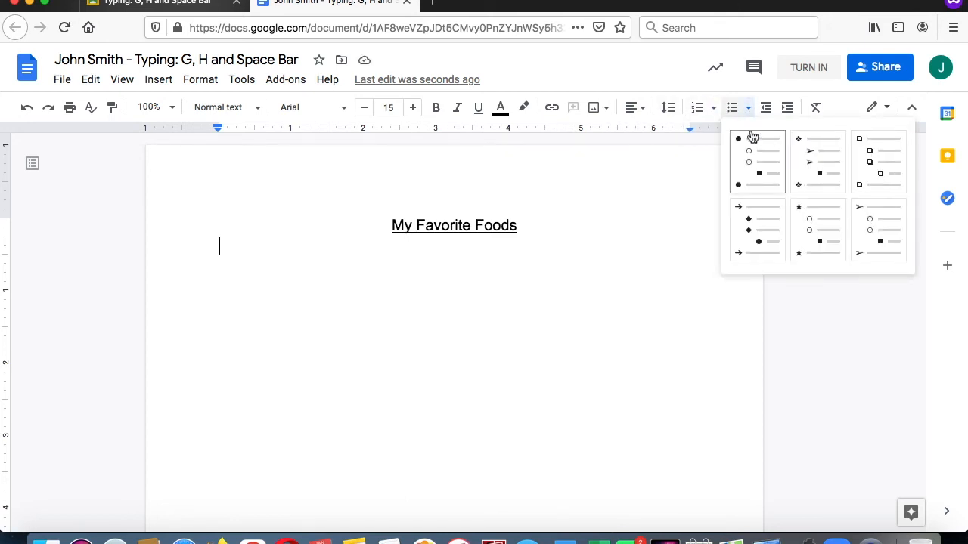
left_click(713, 111)
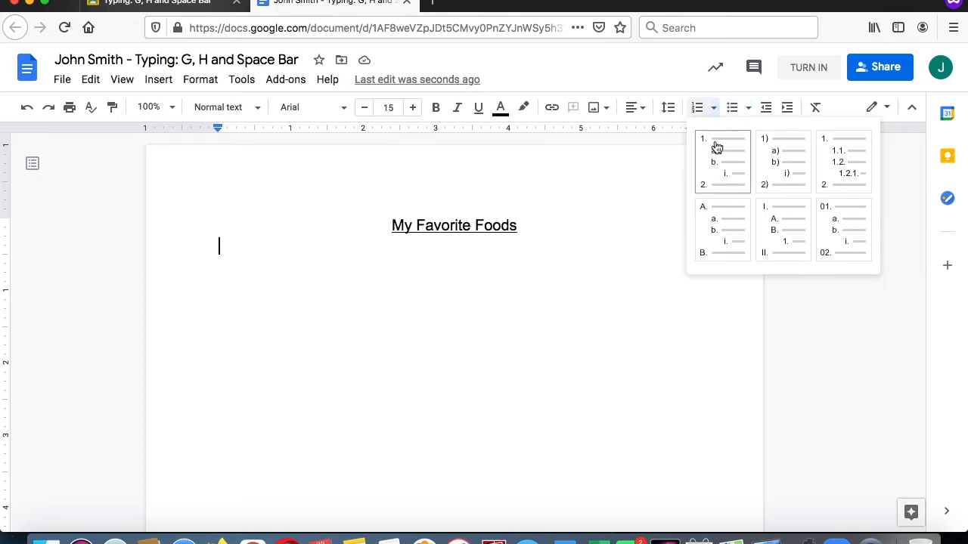
left_click(717, 147)
type("Pizza")
key("Return")
type("Hamg")
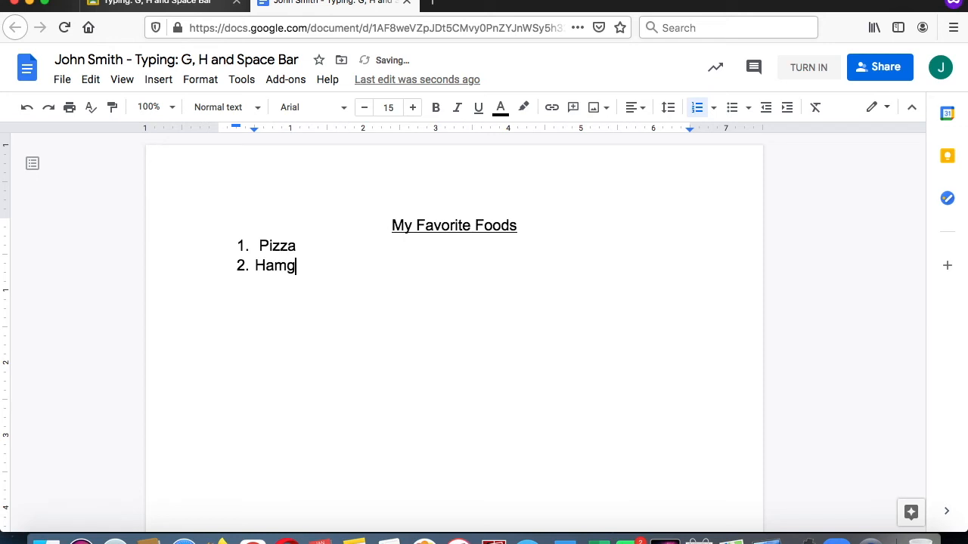
key("BackSpace")
type("burgers")
key("Return")
key("Return")
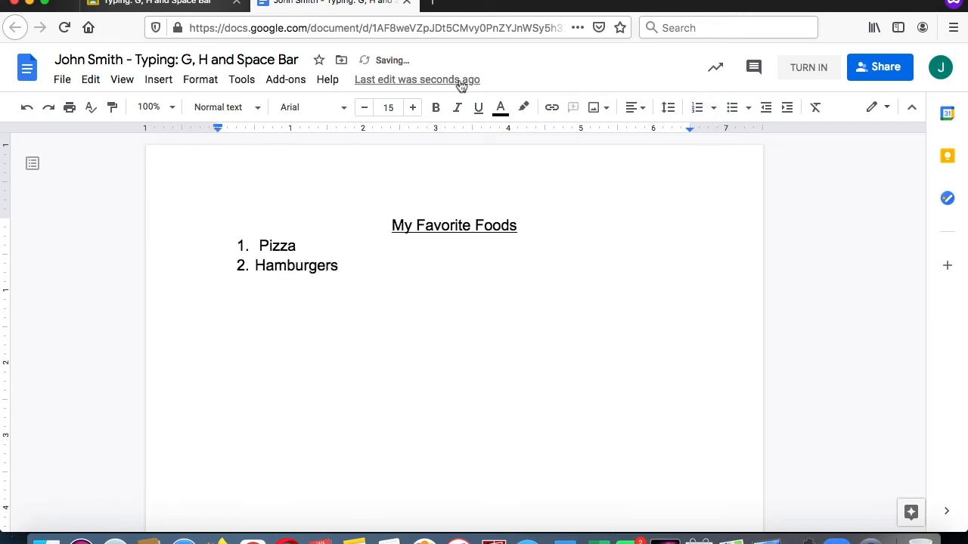
Search the web for "pizza" images and insert the sliced tomato pizza picture with basil leaves below the numbered list
left_click(161, 81)
mouse_move(264, 118)
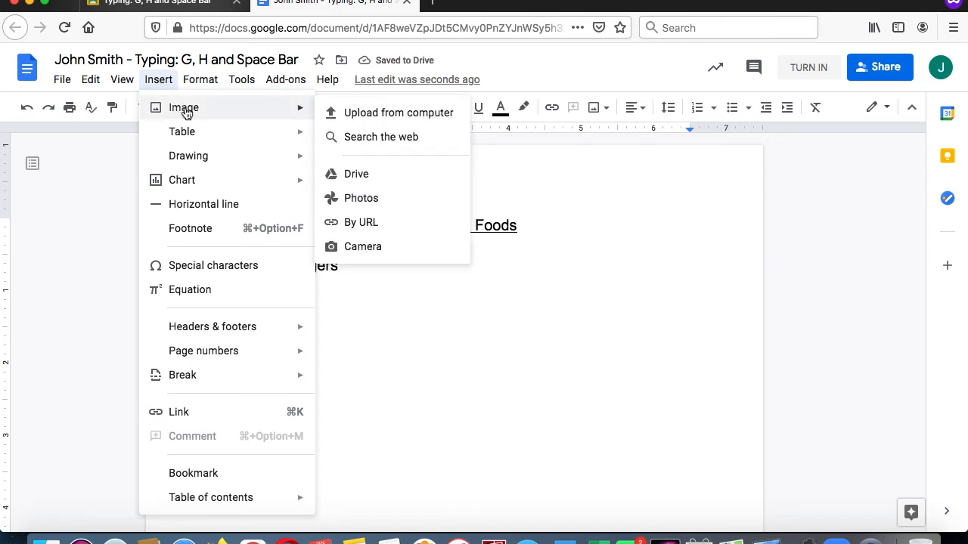
left_click(364, 141)
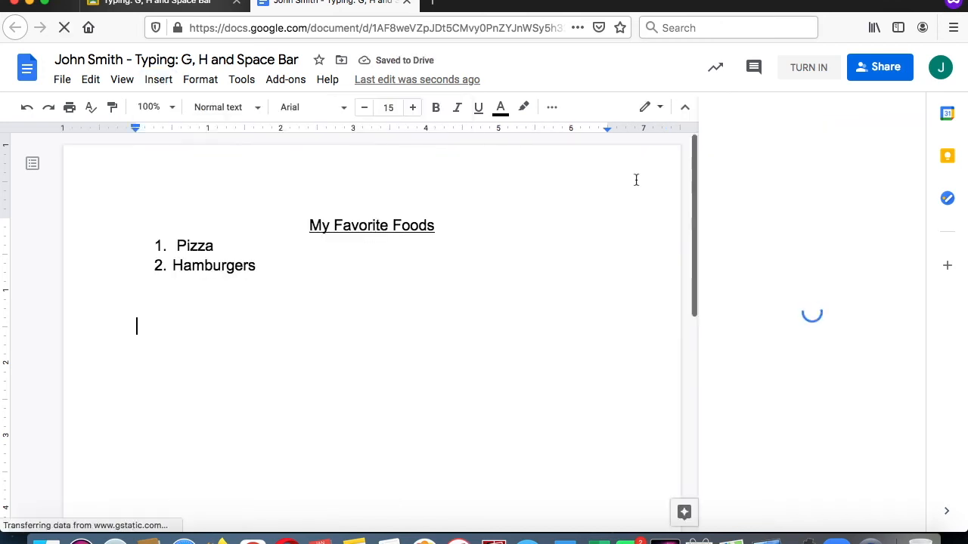
type("pizza")
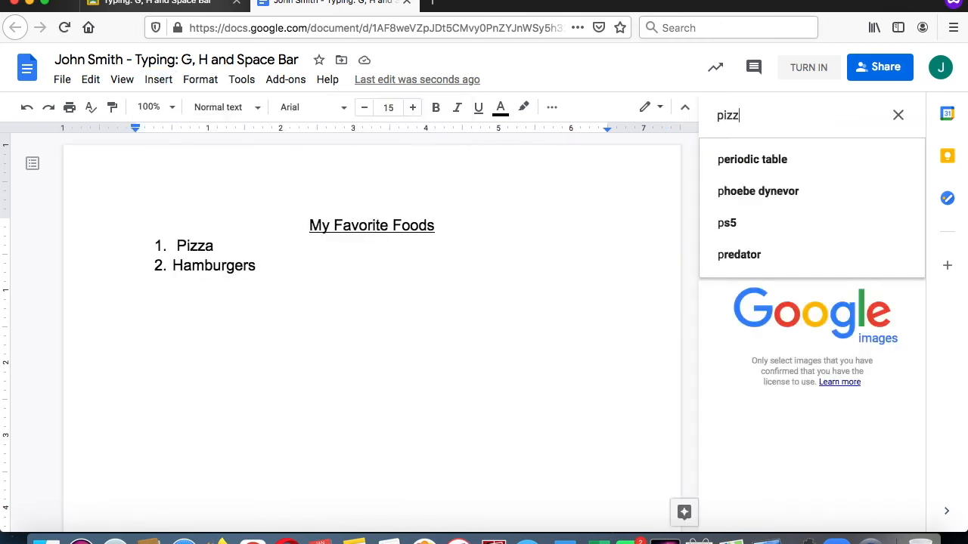
key("Return")
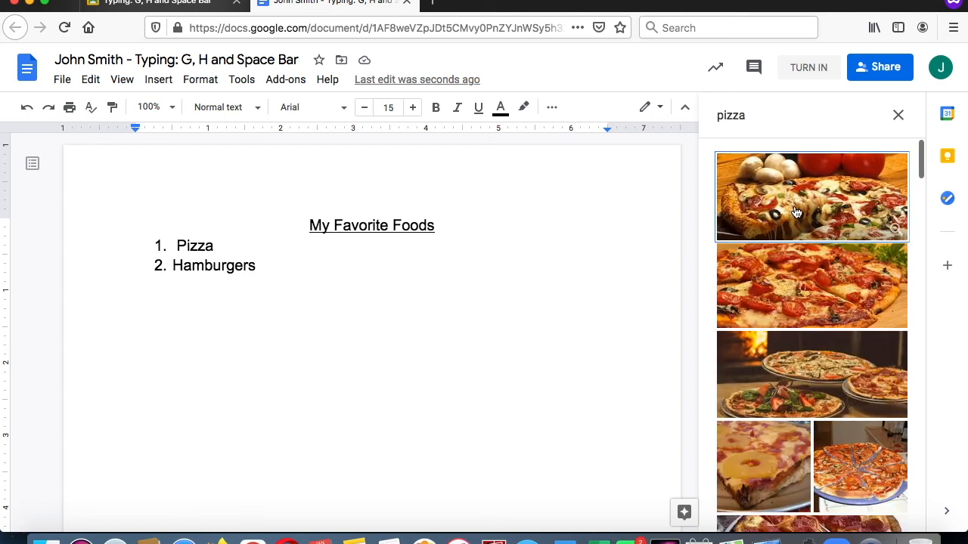
left_click(789, 262)
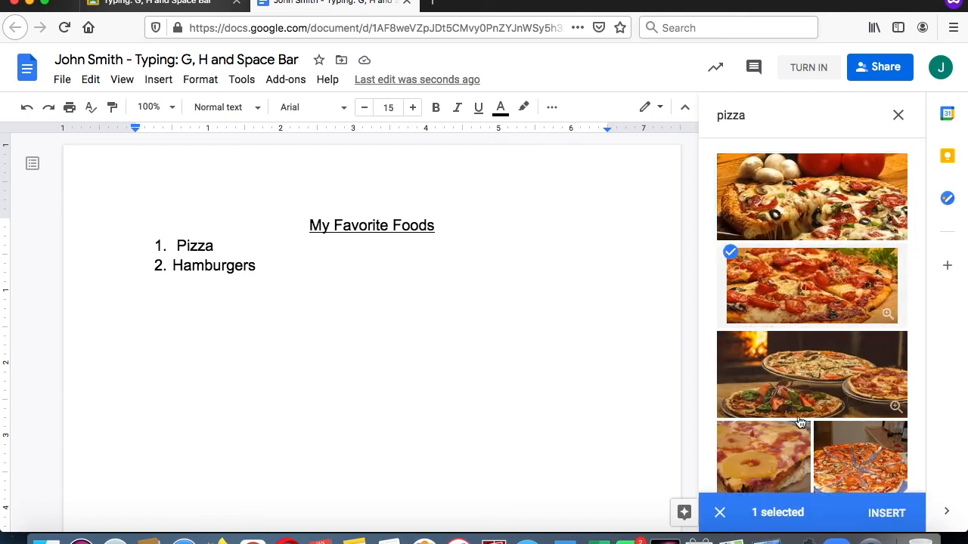
left_click(891, 517)
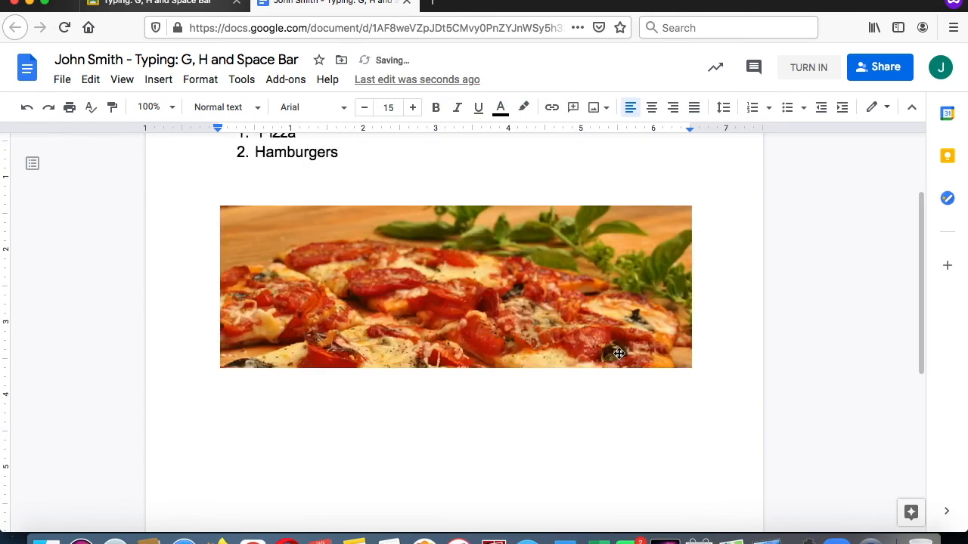
Turn in the Google Docs document for the "Typing: G, H and Space Bar" assignment and confirm the submission
scroll(619, 353, "up", 3)
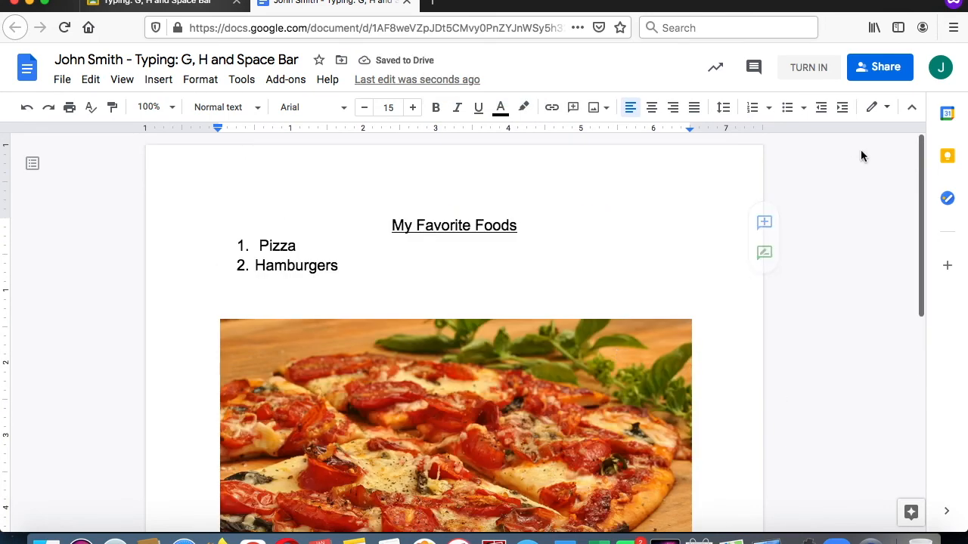
left_click(818, 66)
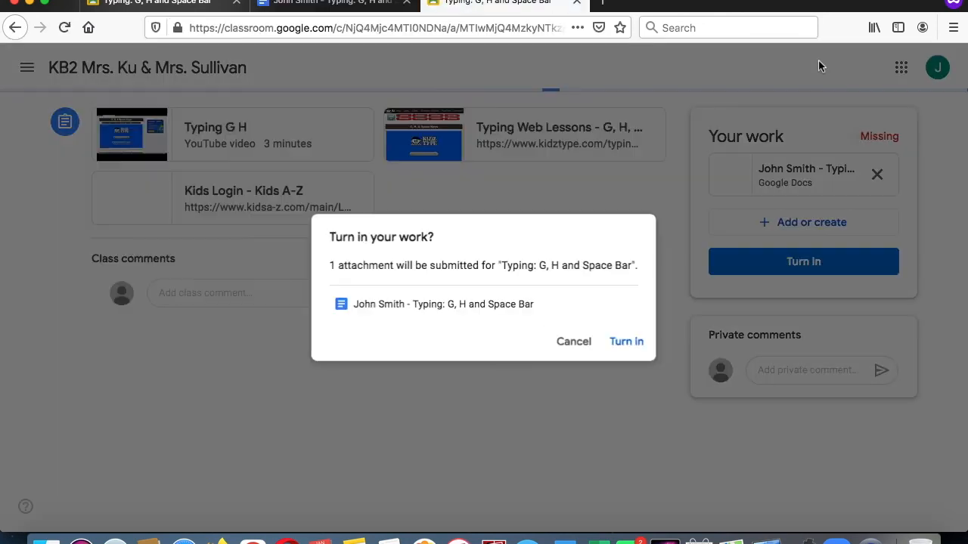
left_click(629, 342)
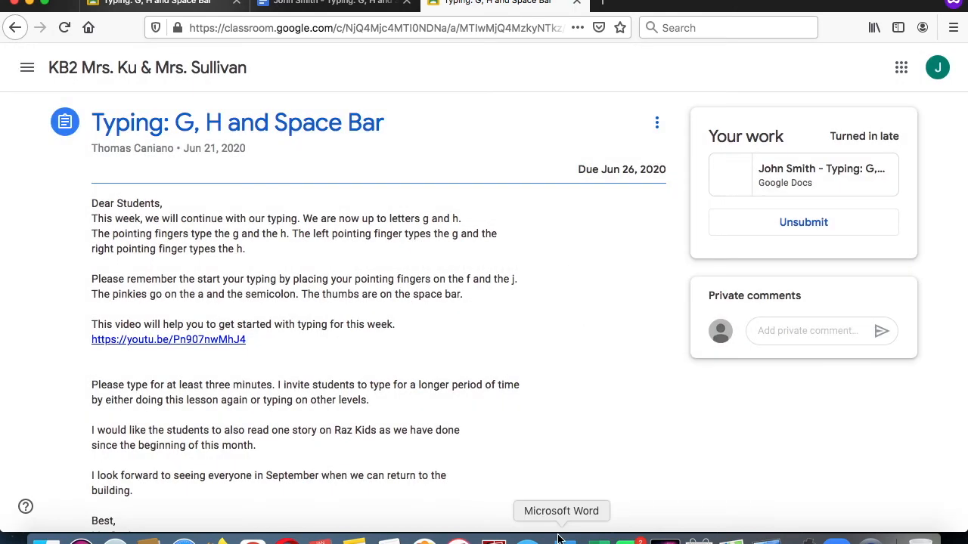
Switch to Microsoft Word and save the document as "My Favorite Foods" on the Desktop in Word Document (.docx) format
left_click(564, 539)
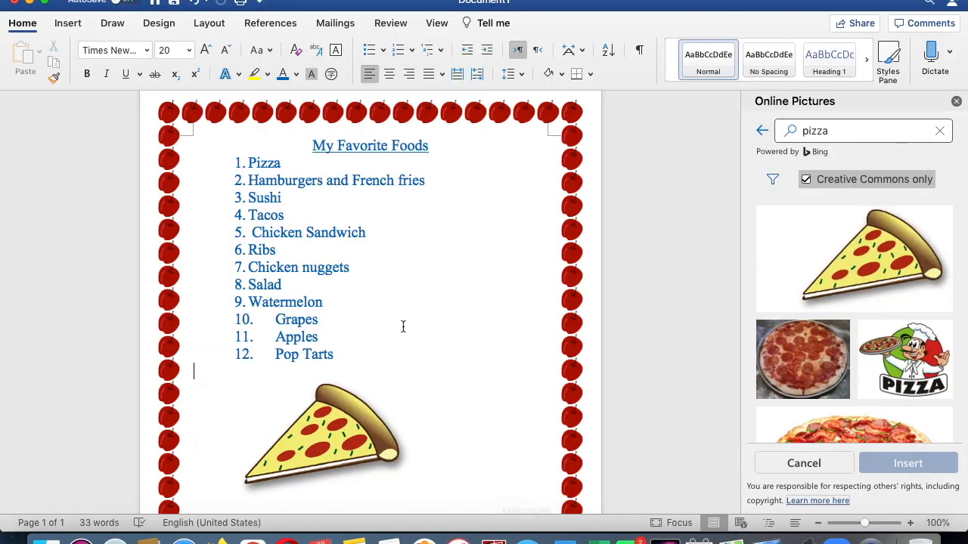
left_click(87, 0)
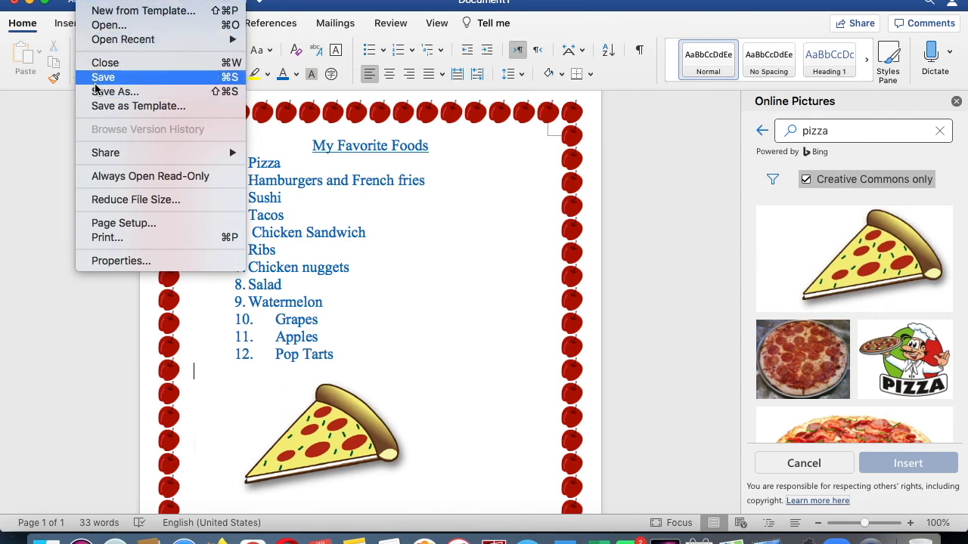
left_click(60, 131)
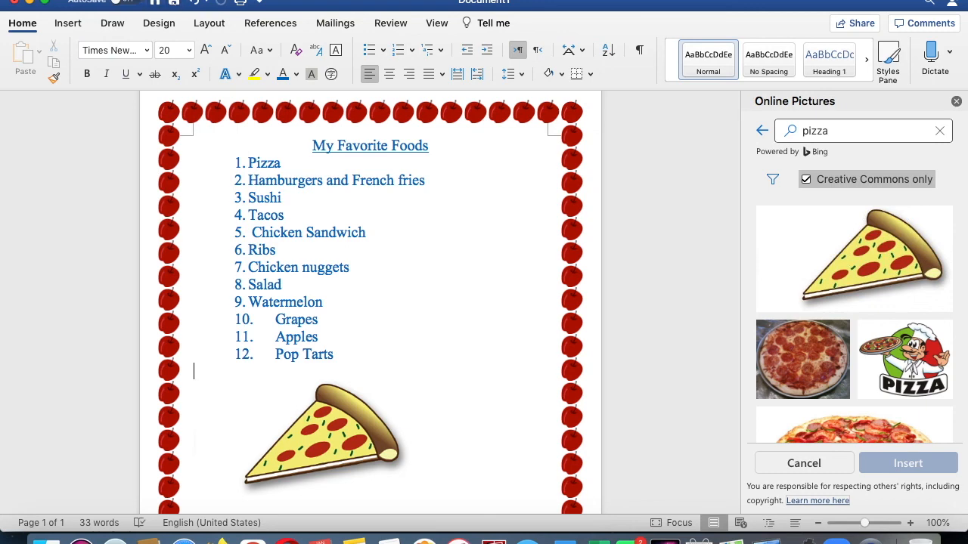
left_click(87, 0)
left_click(132, 92)
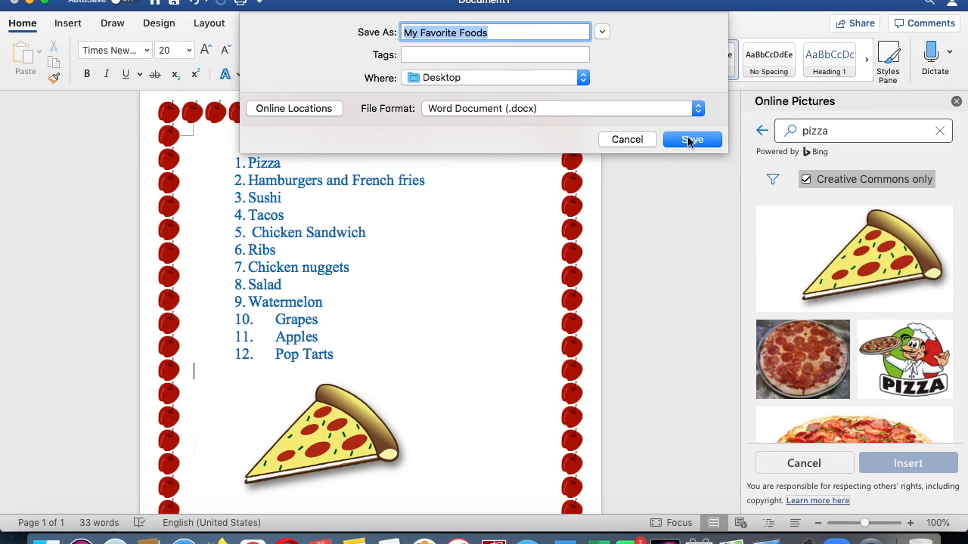
left_click(584, 78)
left_click(590, 81)
left_click(679, 142)
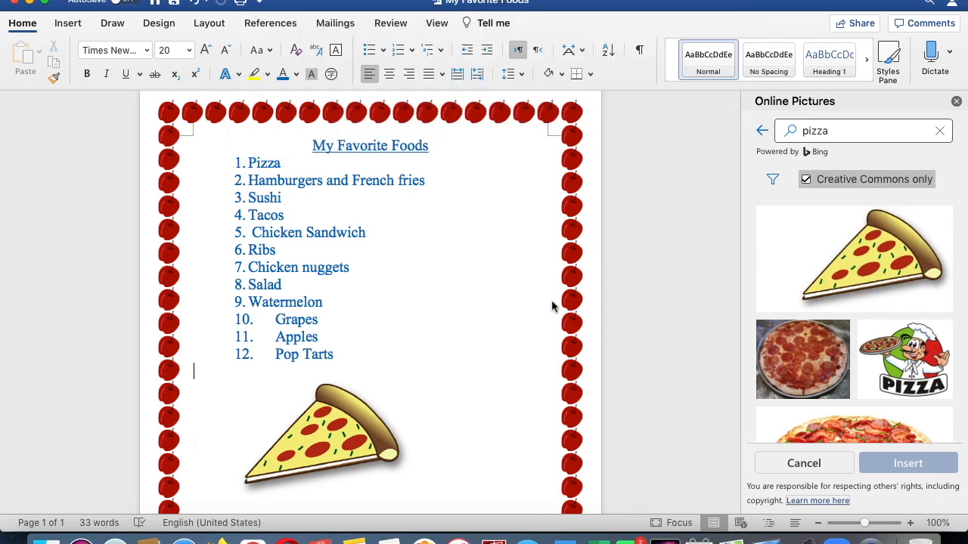
Switch back to Google Classroom in Firefox and unsubmit the work for the "Typing: G, H and Space Bar" assignment
left_click(218, 539)
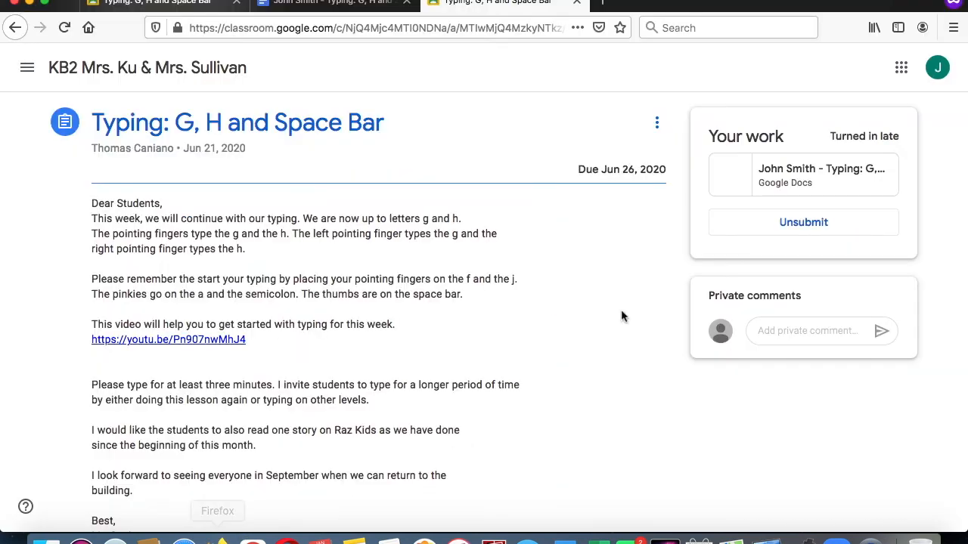
left_click(809, 222)
left_click(582, 340)
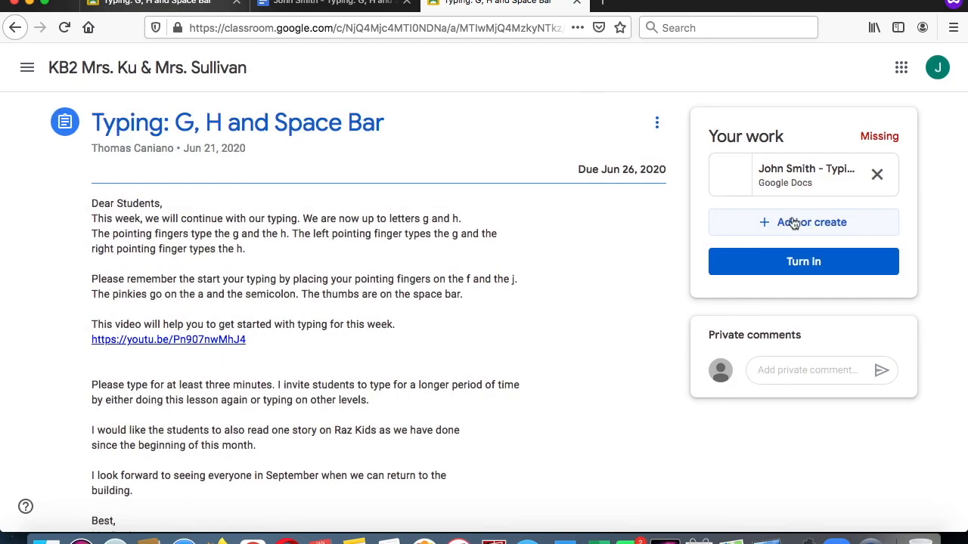
Open the file upload dialog for adding a file to the assignment and shift the browser window aside to uncover the desktop
left_click(788, 224)
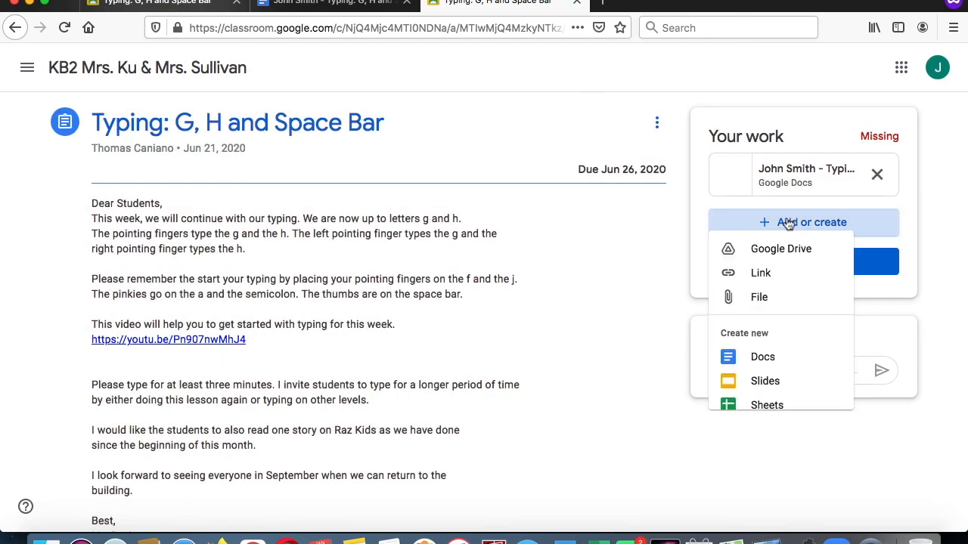
left_click(729, 299)
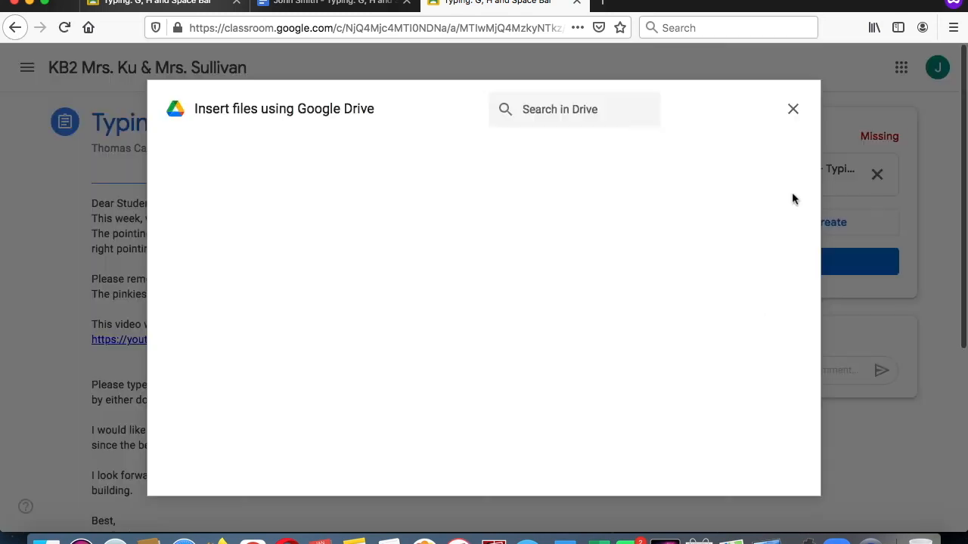
left_click_drag(835, 6, 808, 6)
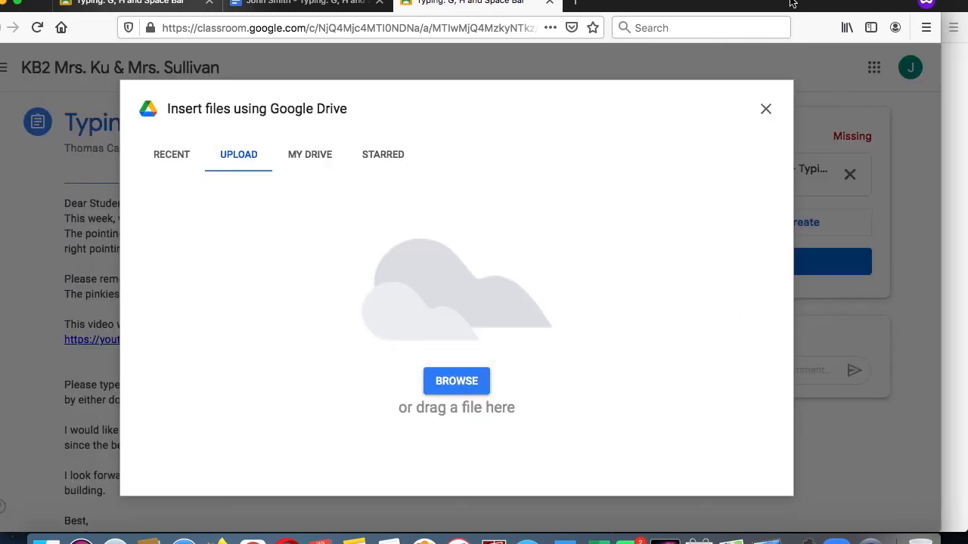